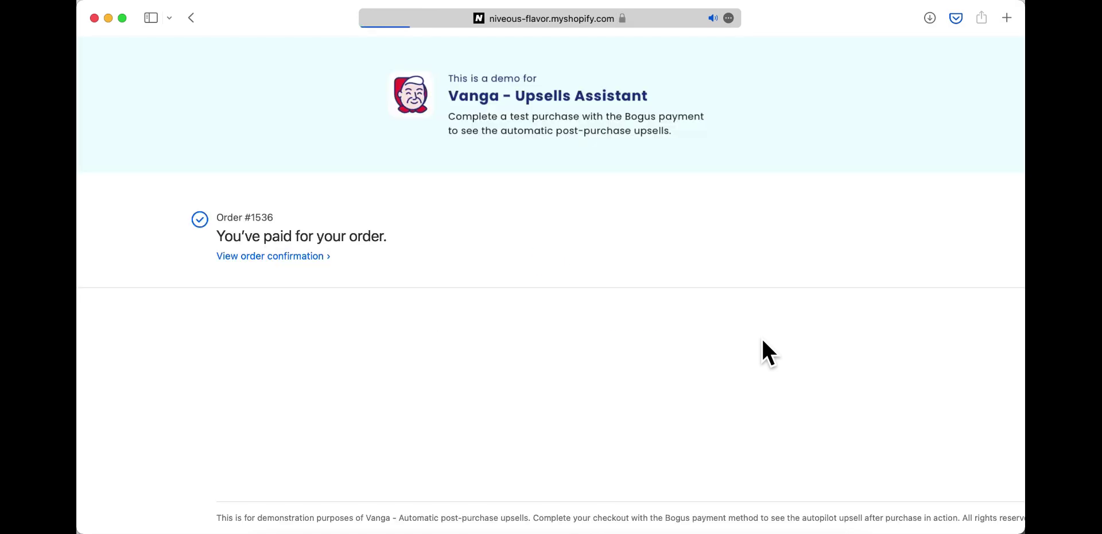
# Accept and pay for the VANS AURO OG post-purchase upsell offer.
pyautogui.scroll(-3, 762, 340)
pyautogui.scroll(-3, 763, 348)
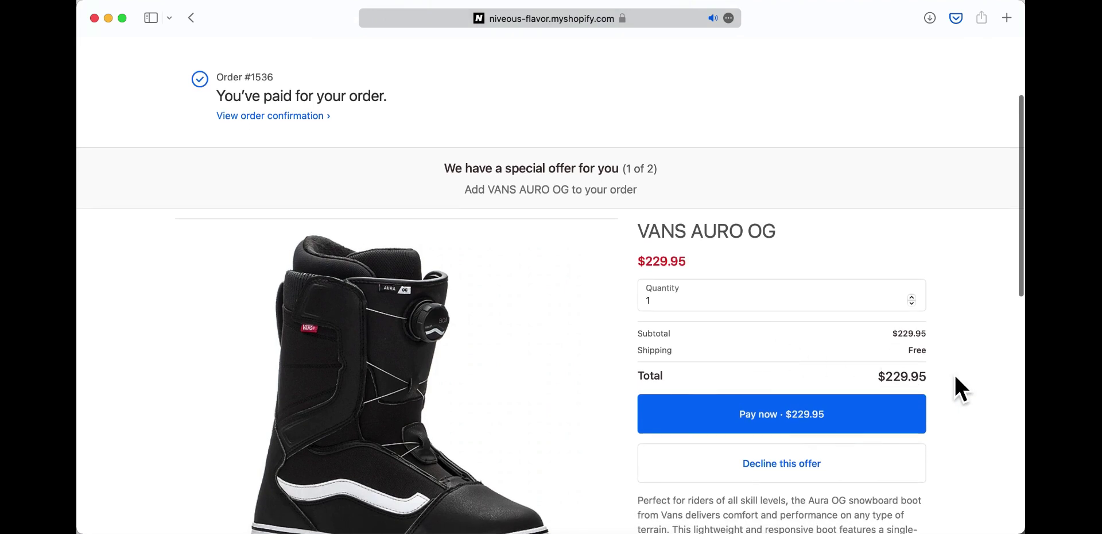
pyautogui.scroll(-5, 955, 375)
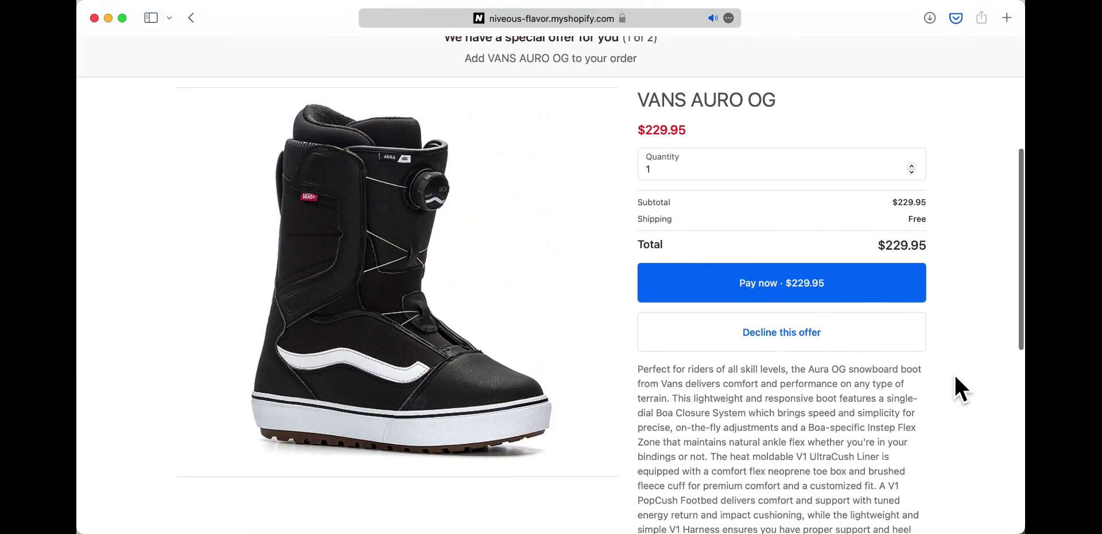
pyautogui.click(867, 291)
# Accept and pay for the RELOAD BINDINGS offer at $159.99.
pyautogui.scroll(-8, 859, 285)
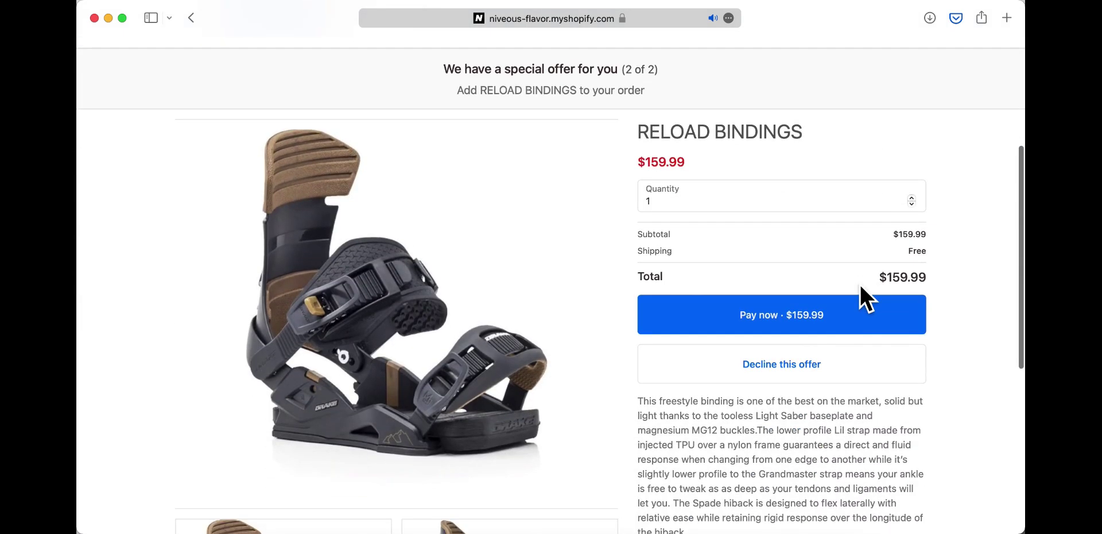
pyautogui.scroll(-12, 861, 284)
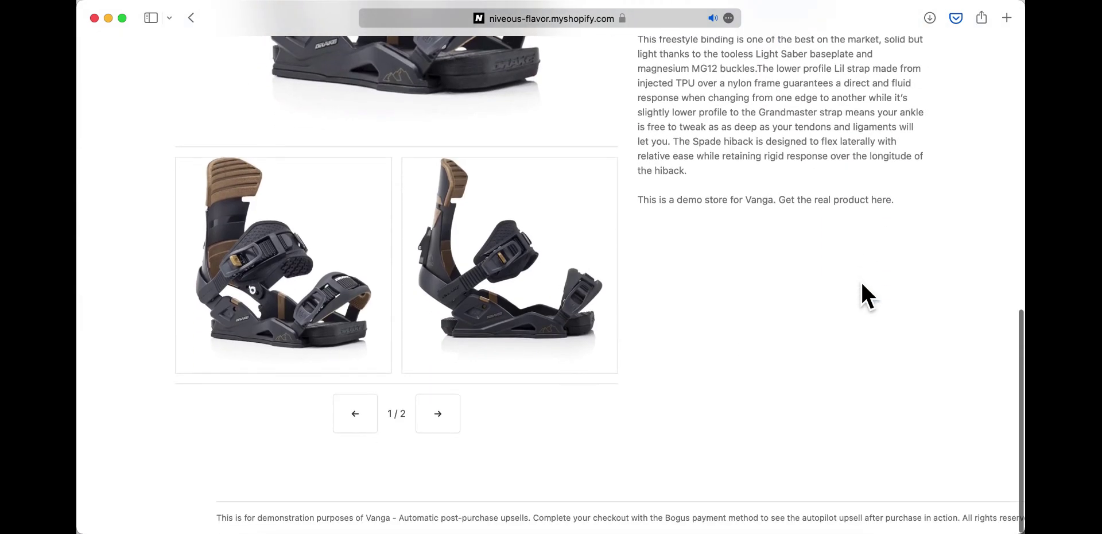
pyautogui.scroll(12, 861, 281)
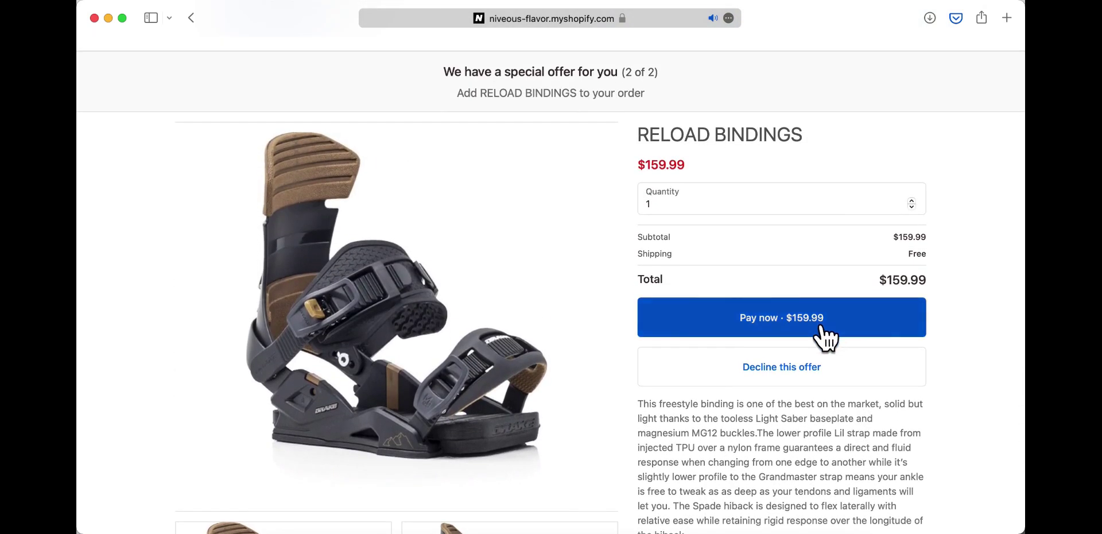
pyautogui.click(825, 338)
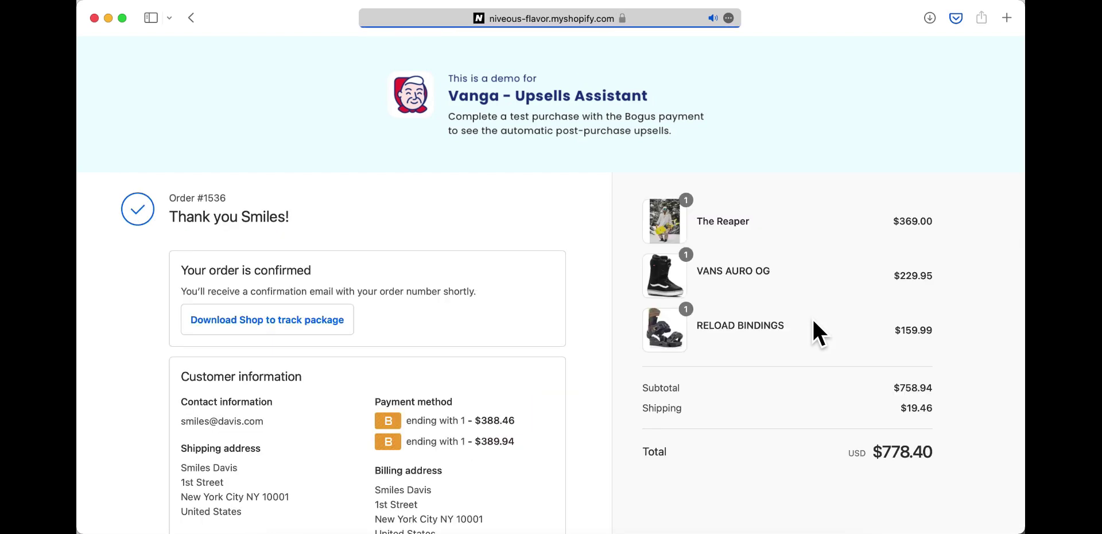
# Review the confirmed order listing The Reaper, VANS AURO OG and RELOAD BINDINGS ($778.40).
pyautogui.scroll(-5, 812, 318)
pyautogui.scroll(-3, 813, 321)
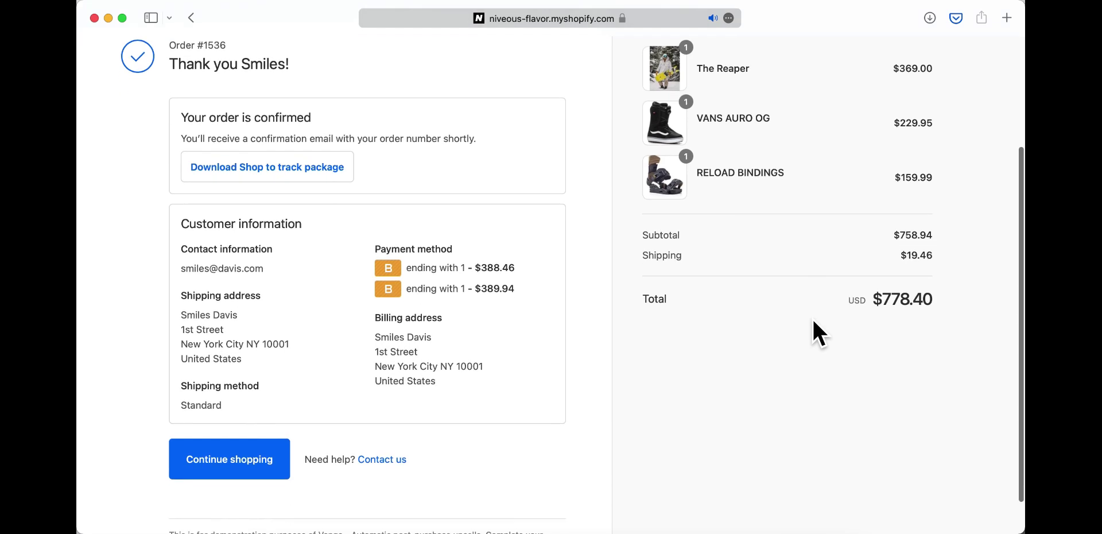
pyautogui.scroll(2, 813, 321)
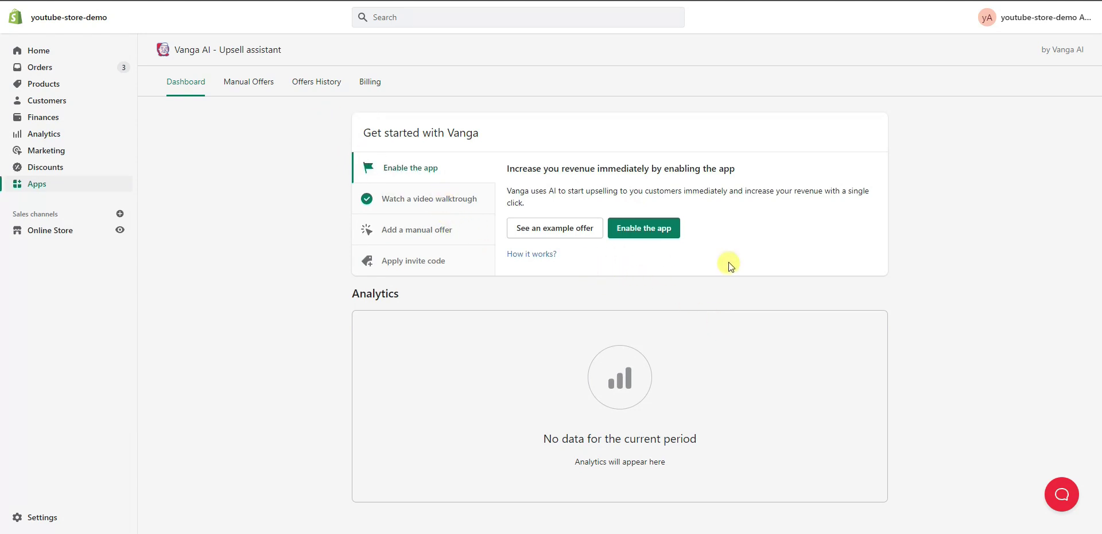
# Save Vanga AI - Upsell assistant as the checkout's post-purchase page app.
pyautogui.click(650, 229)
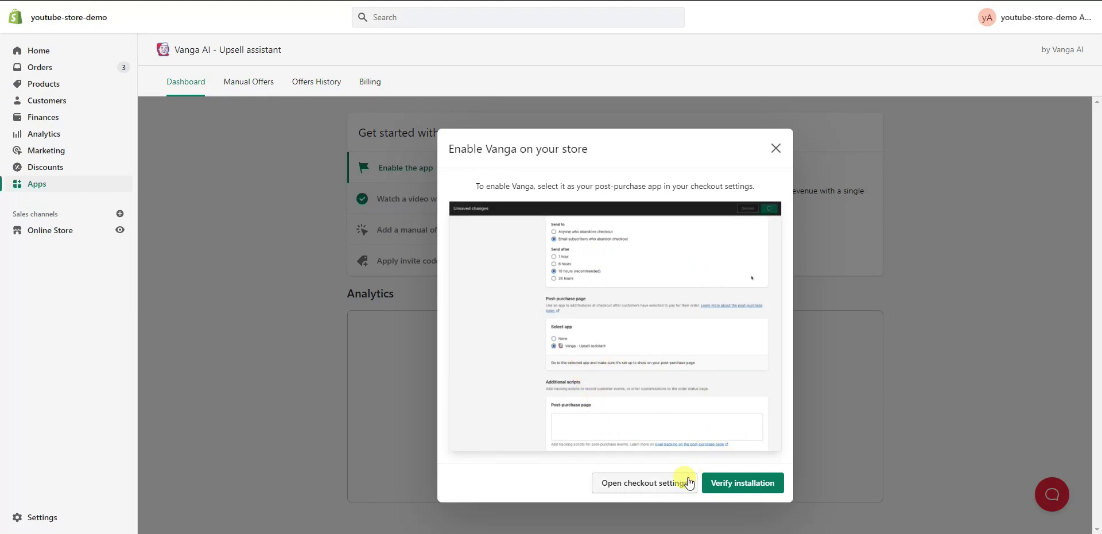
pyautogui.click(635, 483)
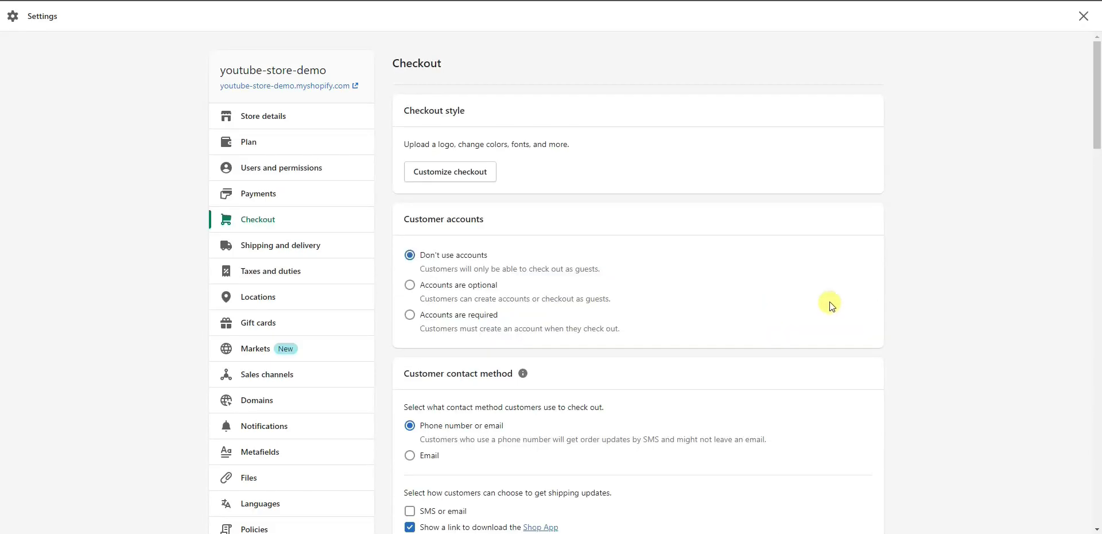
pyautogui.scroll(-10, 900, 326)
pyautogui.scroll(-15, 896, 333)
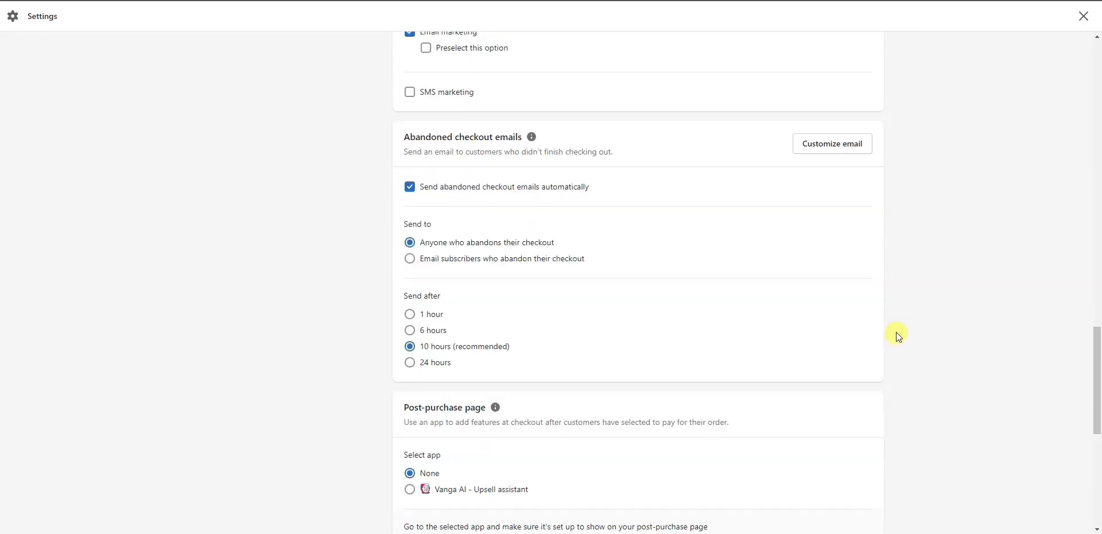
pyautogui.moveTo(421, 162); pyautogui.dragTo(479, 164)
pyautogui.click(478, 164)
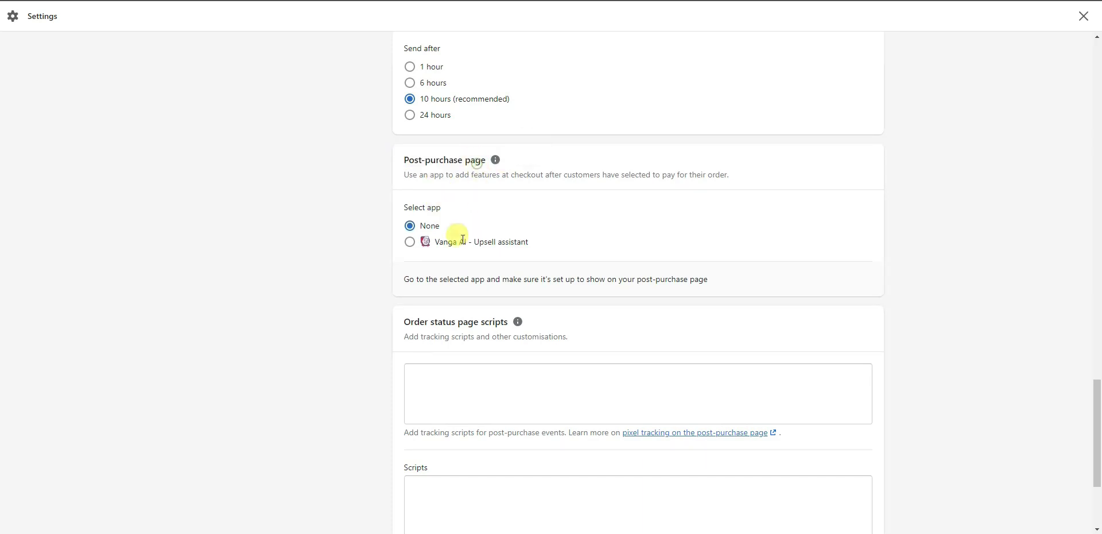
pyautogui.click(410, 244)
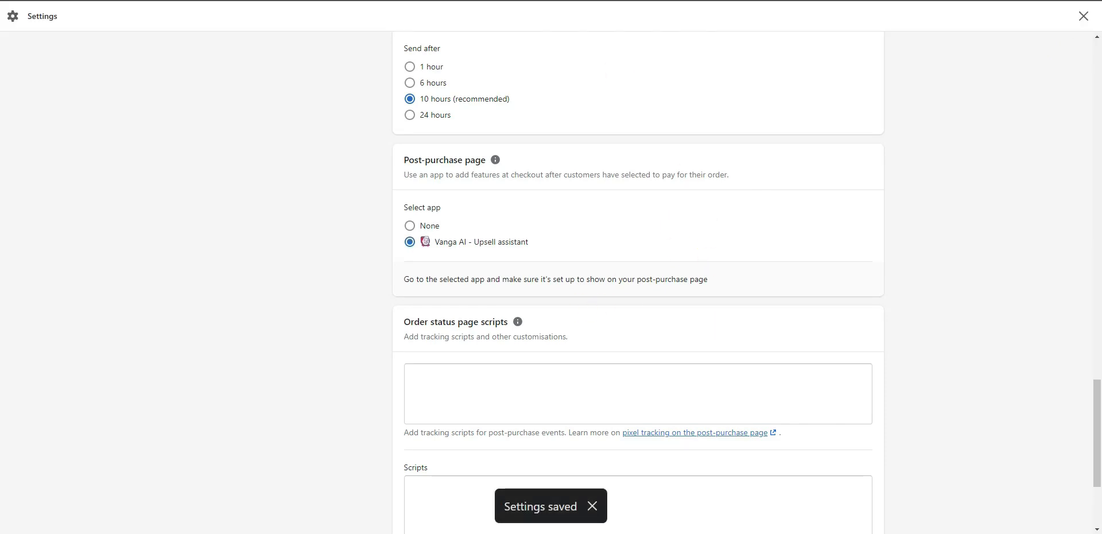
pyautogui.press('Escape')
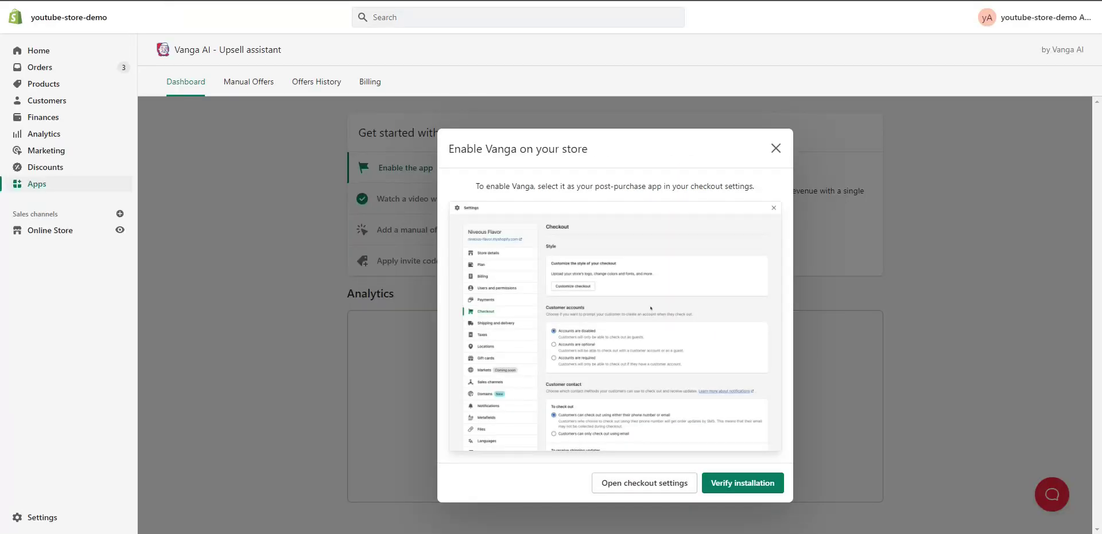
# Verify the Vanga installation and read the explanation of its learning phases.
pyautogui.click(747, 485)
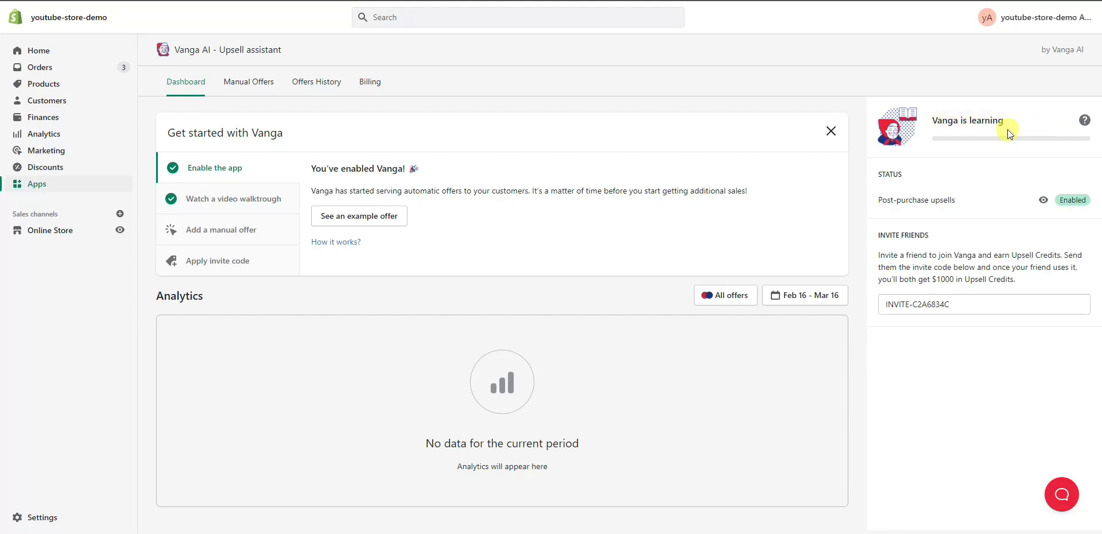
pyautogui.click(1083, 122)
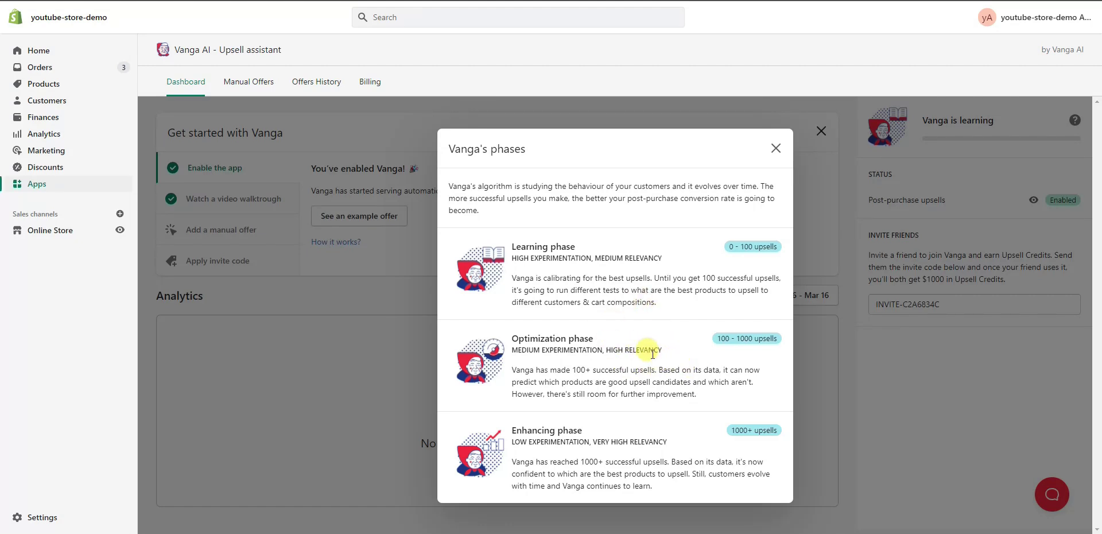
pyautogui.click(776, 148)
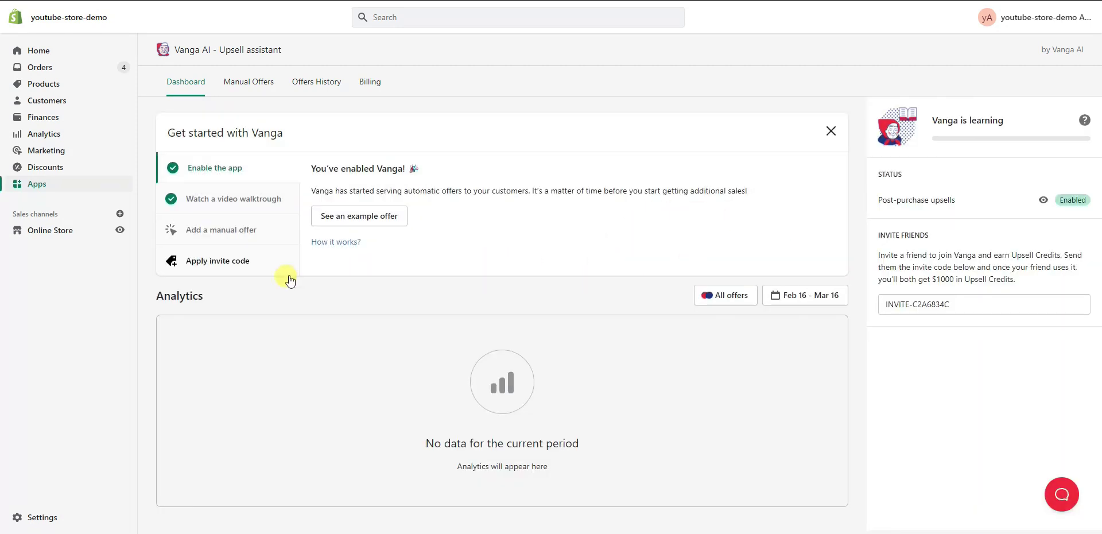
# Add a Small, Black Dress Shirt from the storefront catalog to the cart and check out.
pyautogui.click(122, 230)
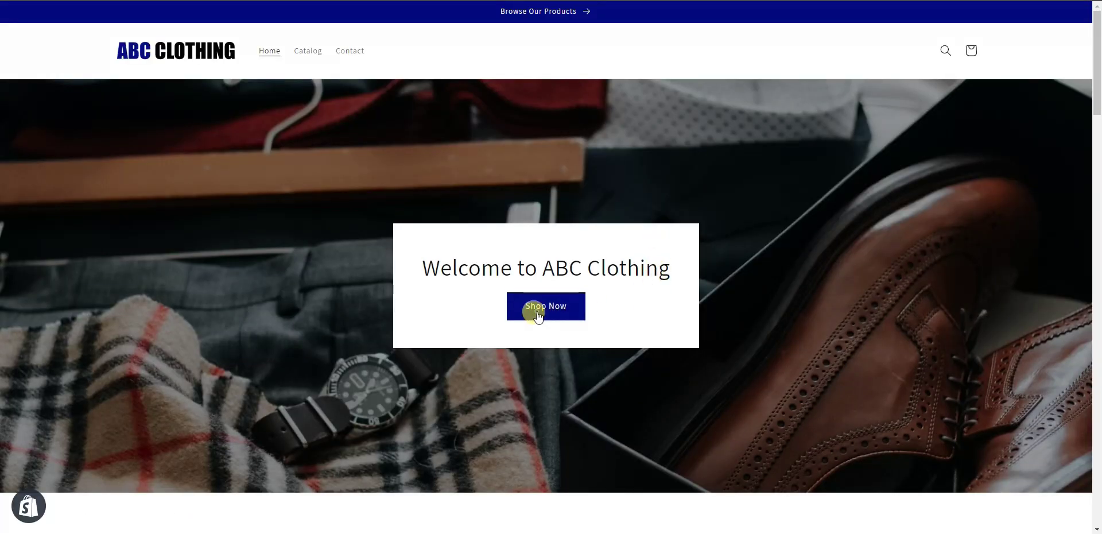
pyautogui.click(573, 313)
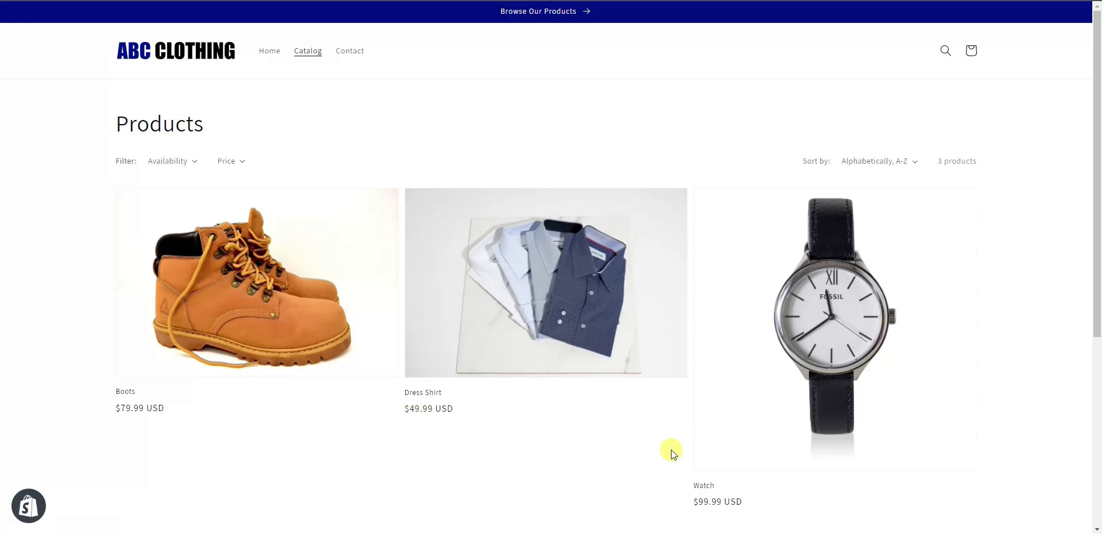
pyautogui.click(538, 373)
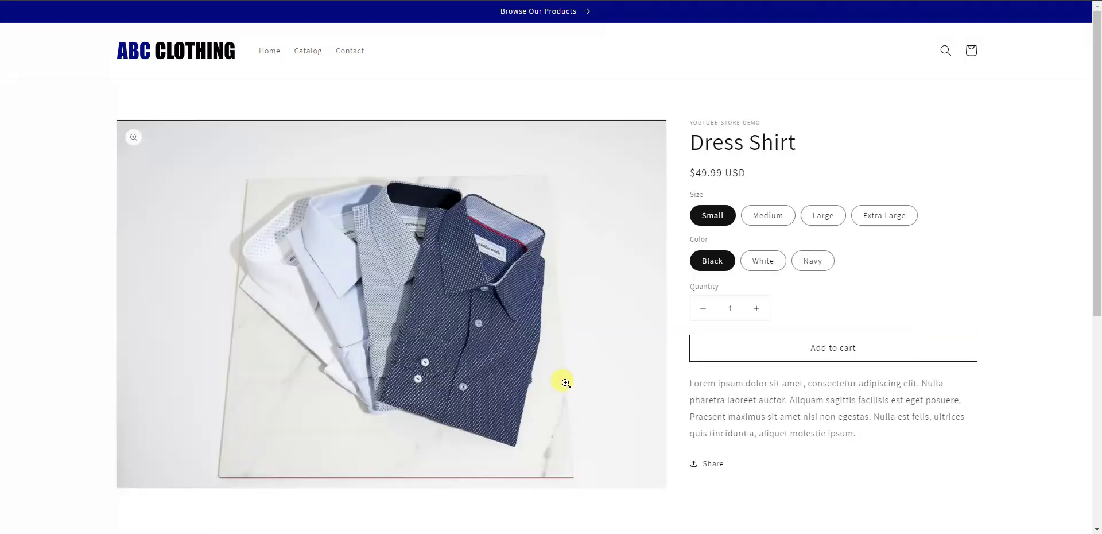
pyautogui.click(918, 343)
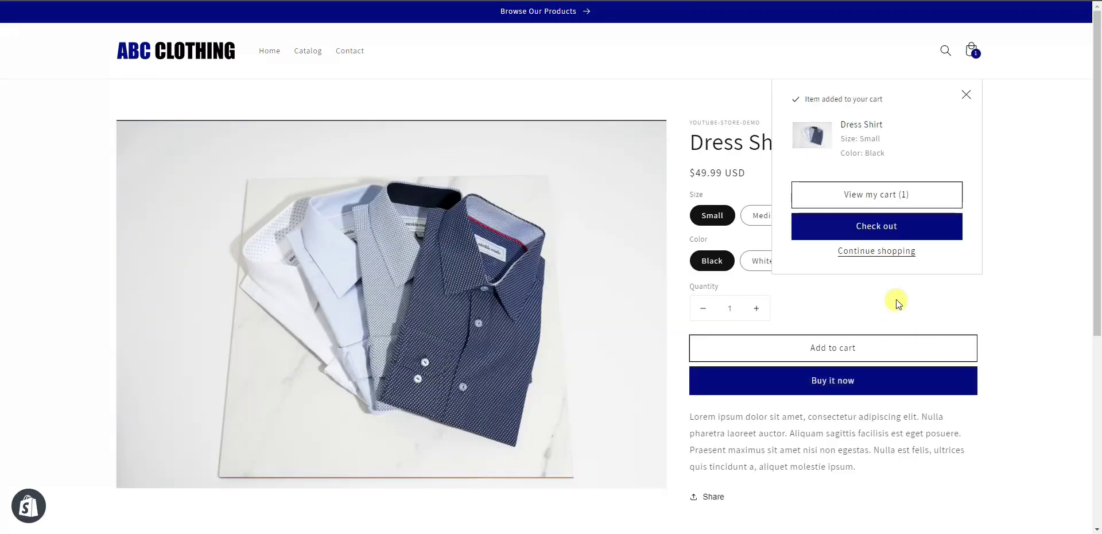
pyautogui.click(918, 231)
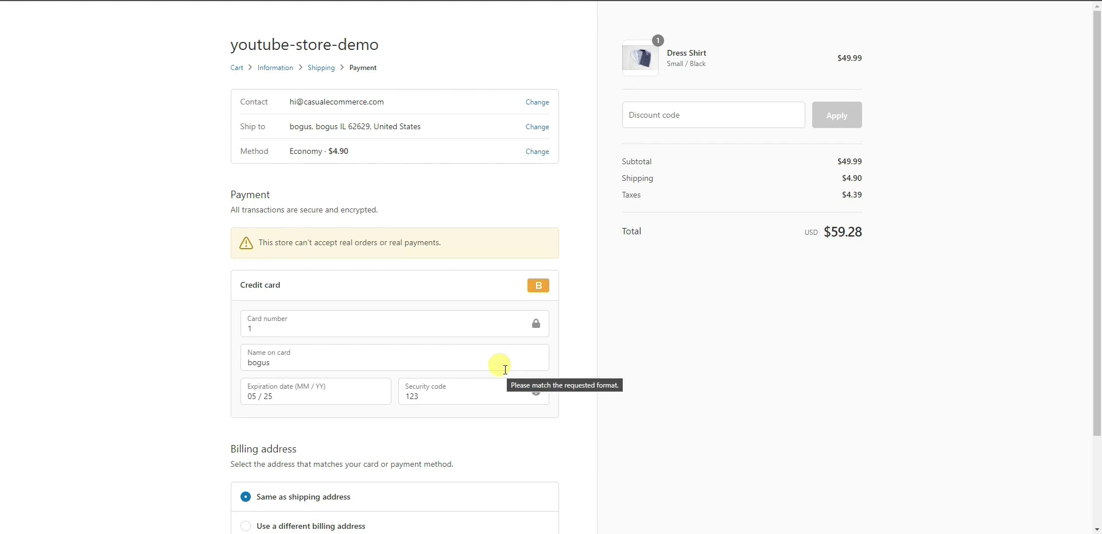
# Pay for the Dress Shirt order at checkout.
pyautogui.scroll(-2, 646, 373)
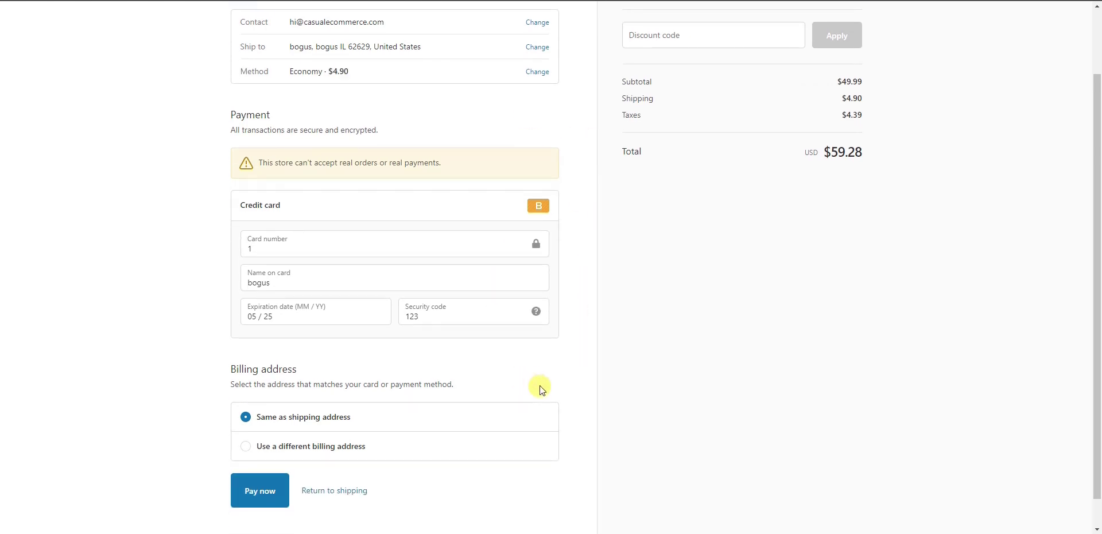
pyautogui.click(252, 491)
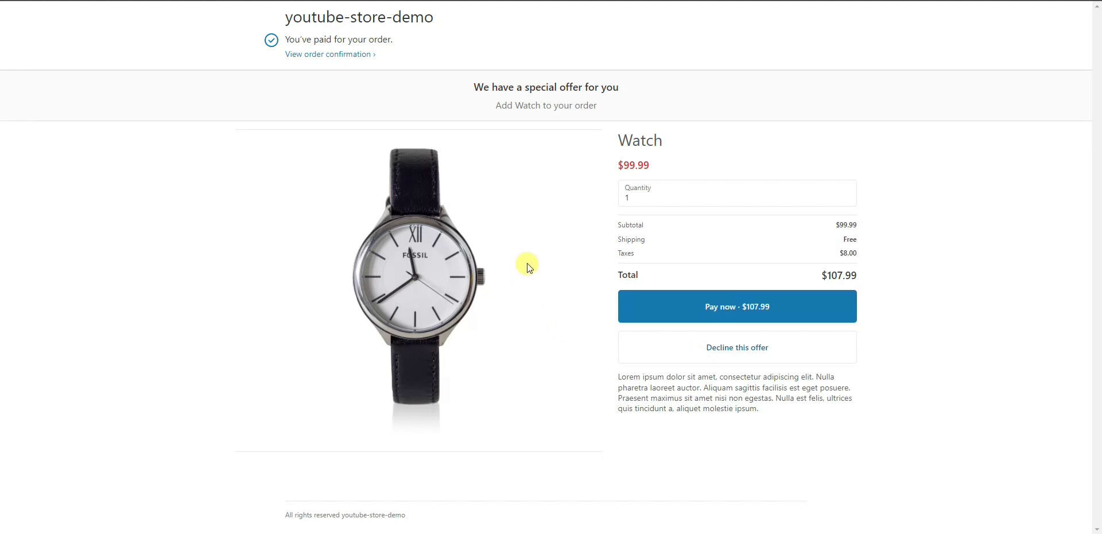
# Accept the Watch upsell offer, paying $107.99.
pyautogui.click(819, 312)
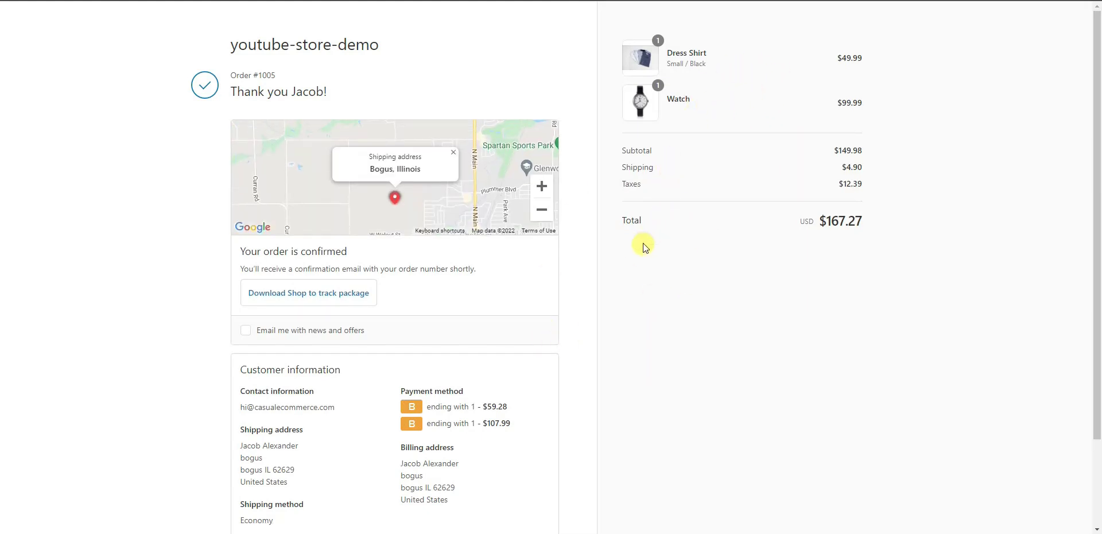
# Leave the order confirmation for the admin tab showing the Vanga AI dashboard.
pyautogui.scroll(-2, 729, 310)
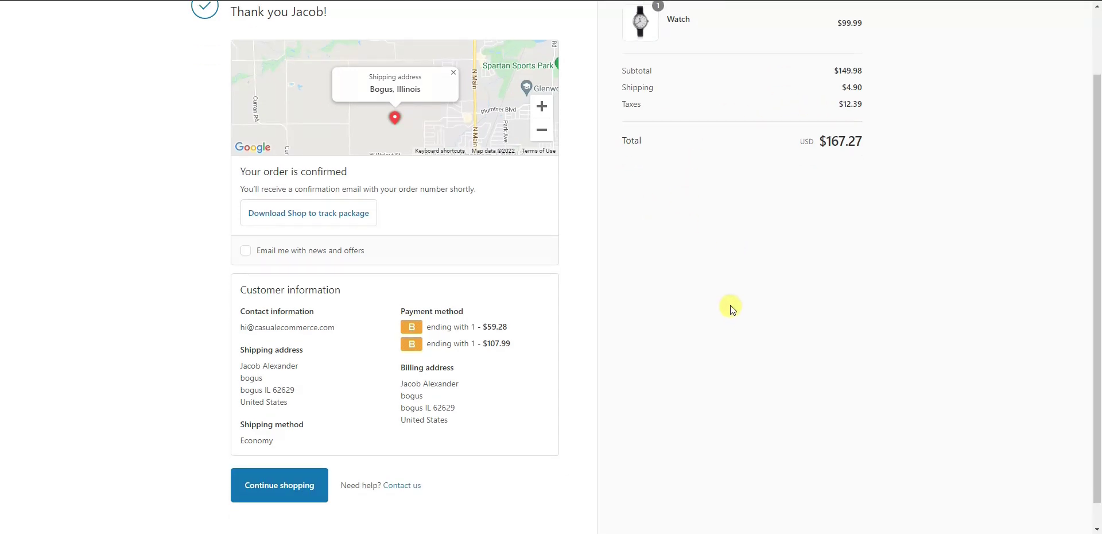
pyautogui.scroll(2, 746, 291)
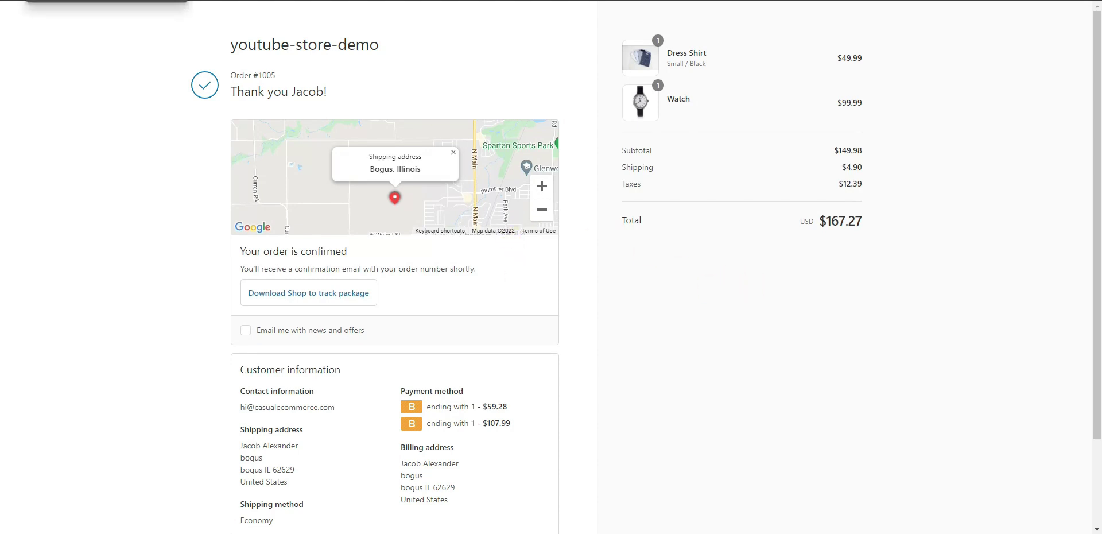
pyautogui.click(308, 3)
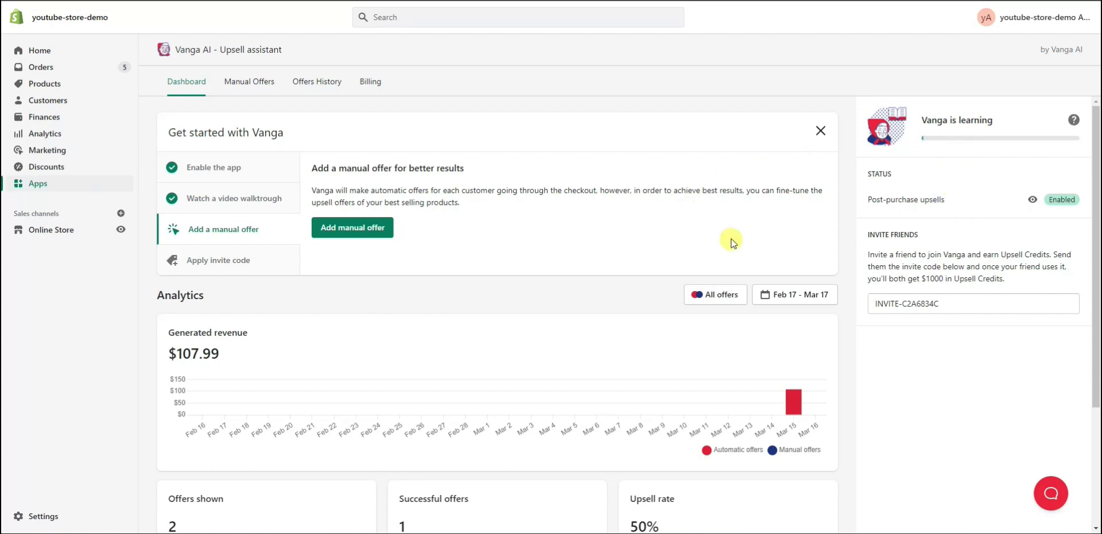
pyautogui.scroll(-1, 643, 253)
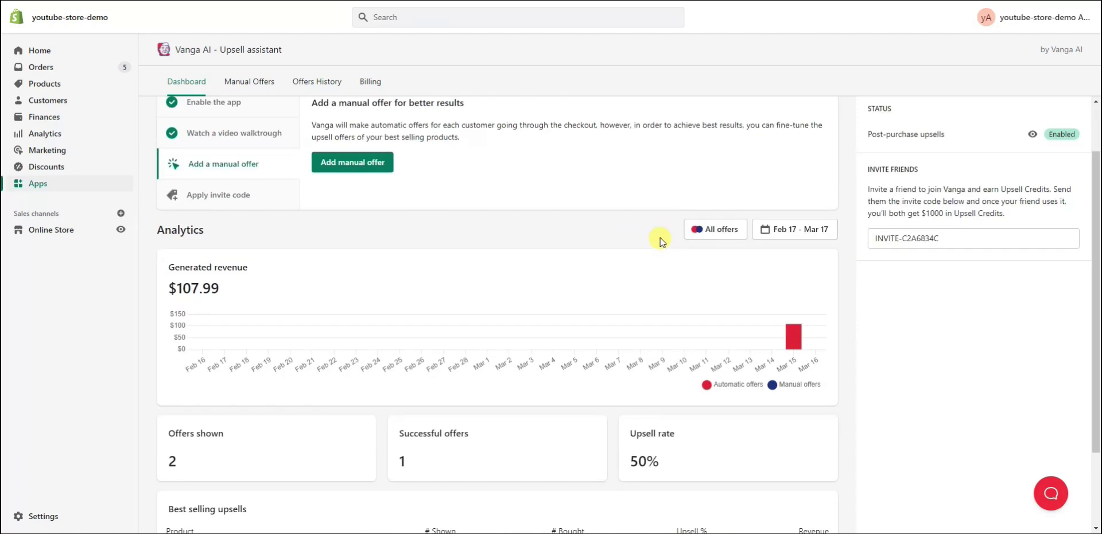
pyautogui.scroll(1, 381, 278)
pyautogui.scroll(-1, 332, 278)
pyautogui.click(812, 231)
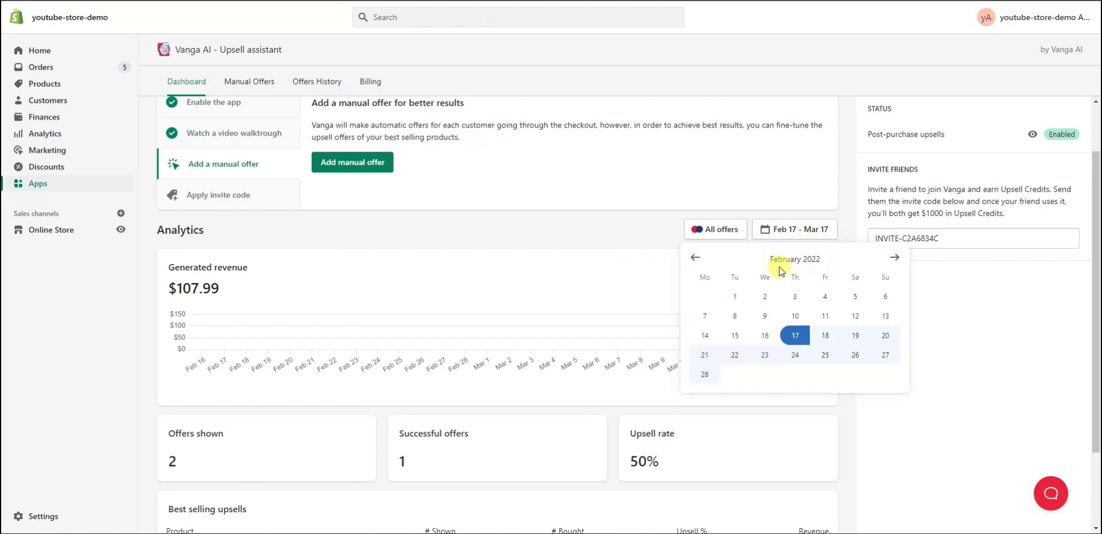
pyautogui.click(849, 425)
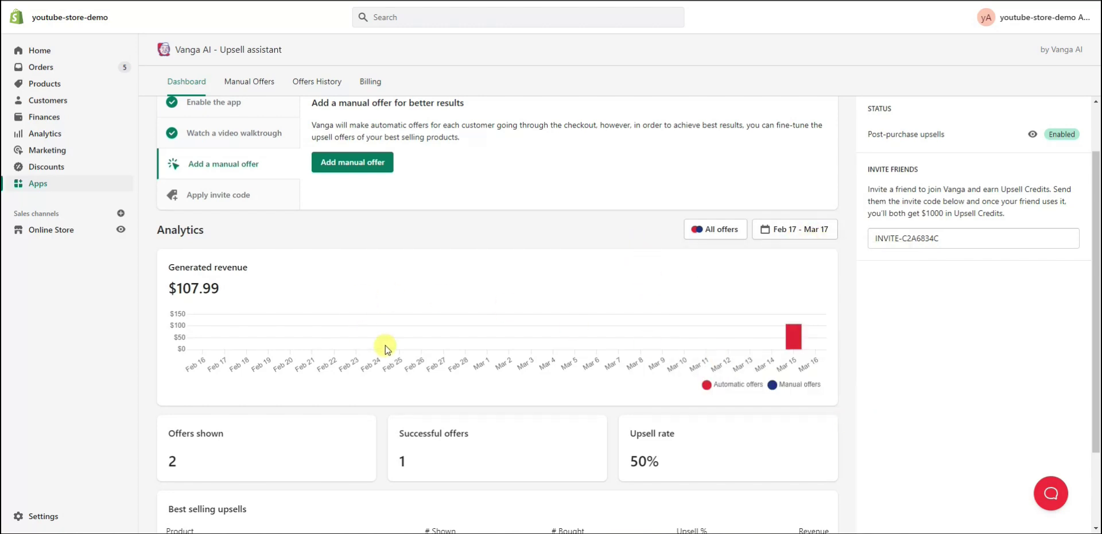
pyautogui.click(812, 229)
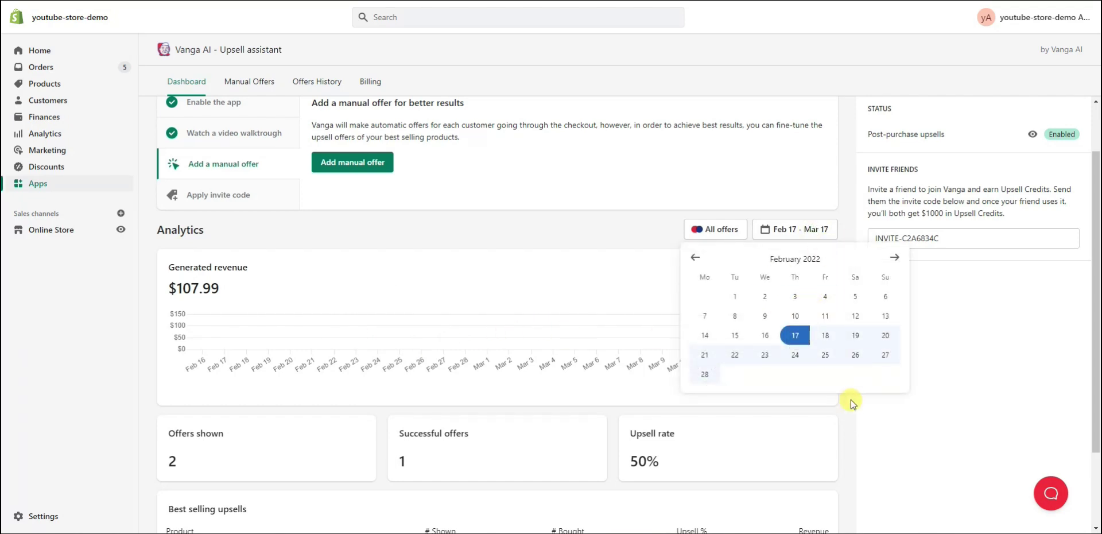
pyautogui.click(665, 237)
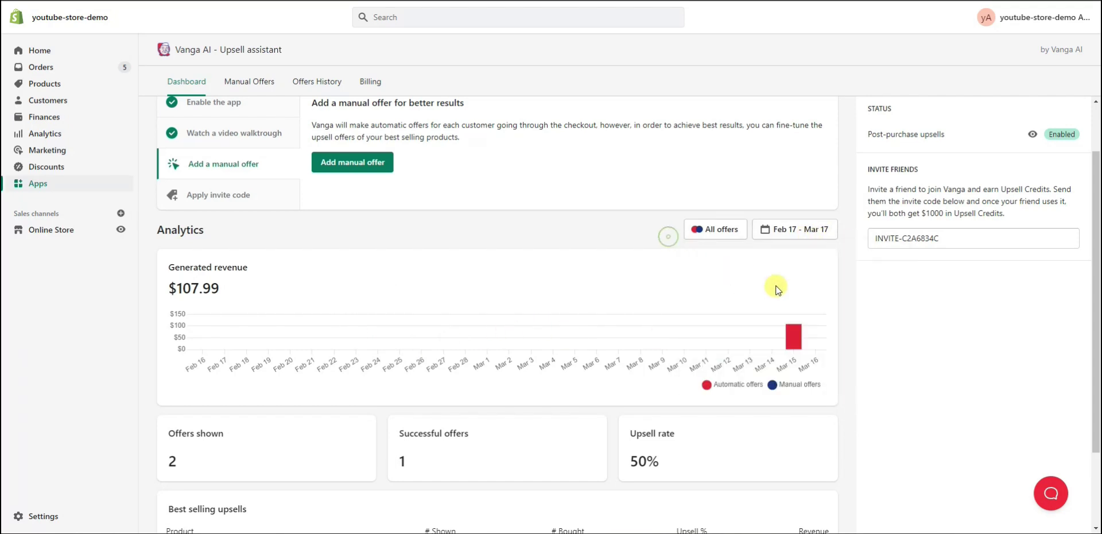
pyautogui.scroll(-2, 770, 280)
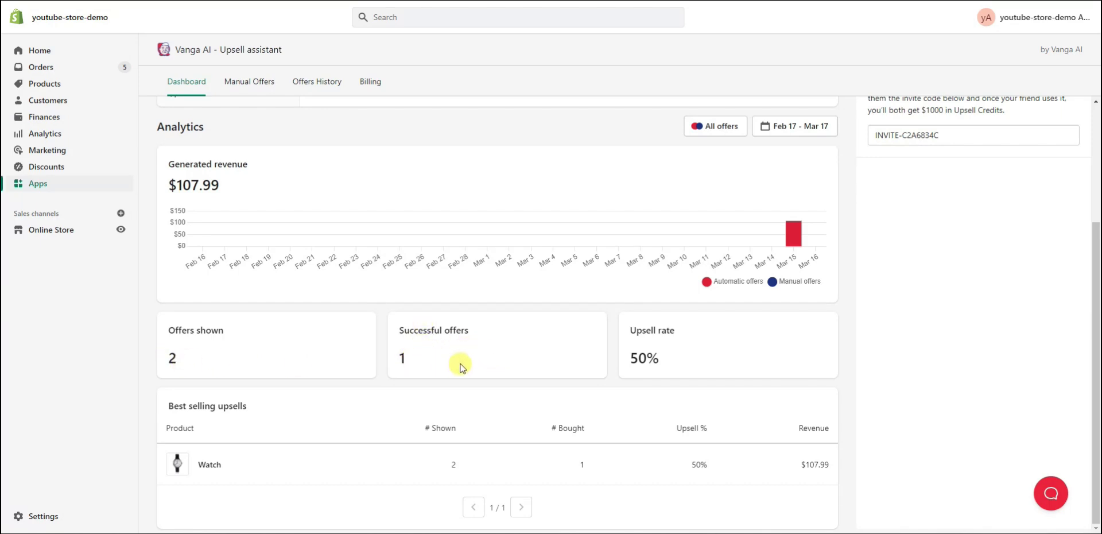
pyautogui.moveTo(660, 359); pyautogui.dragTo(627, 359)
pyautogui.click(677, 362)
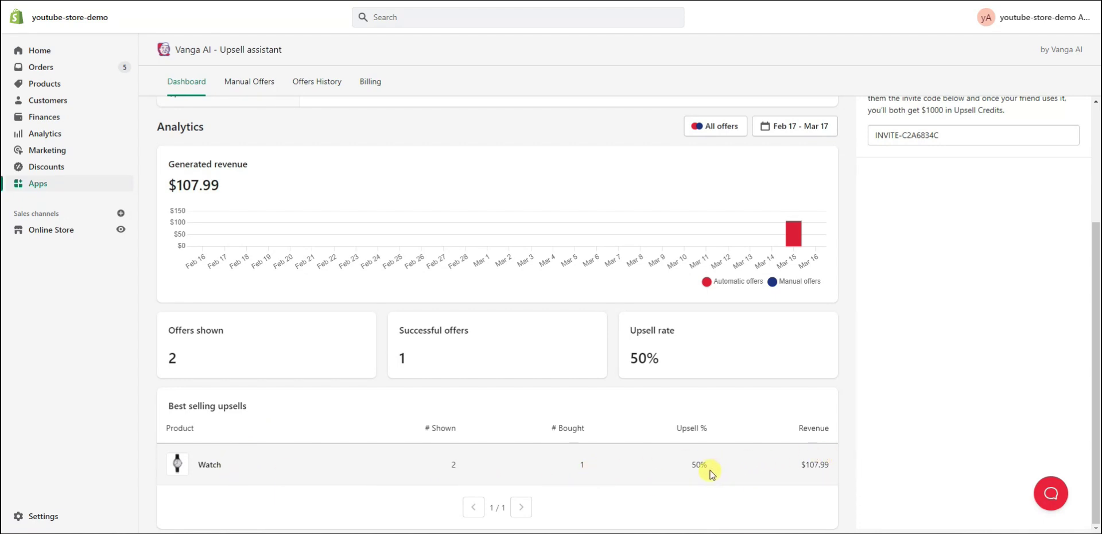
pyautogui.doubleClick(818, 464)
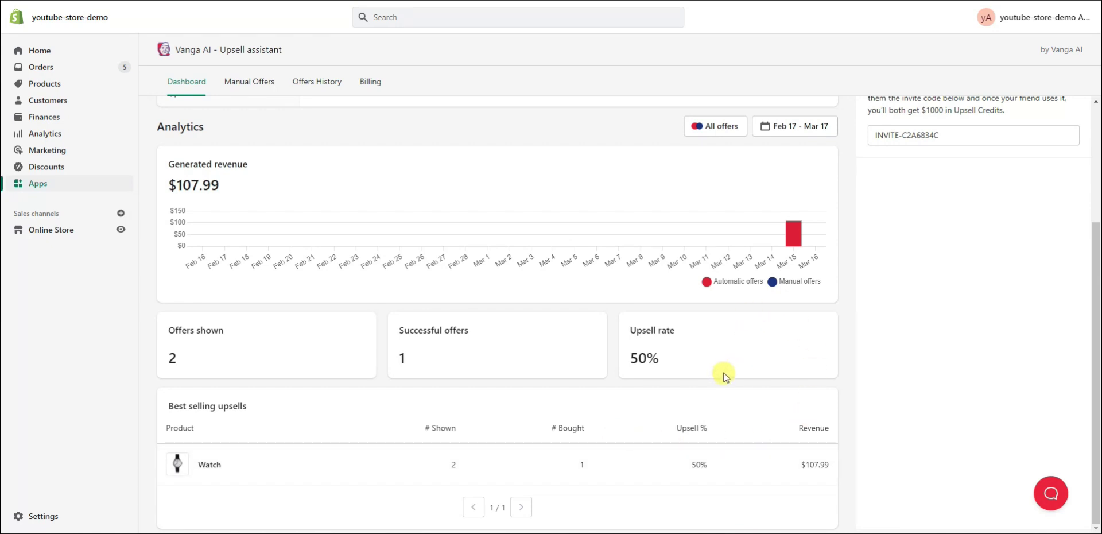
pyautogui.scroll(3, 726, 392)
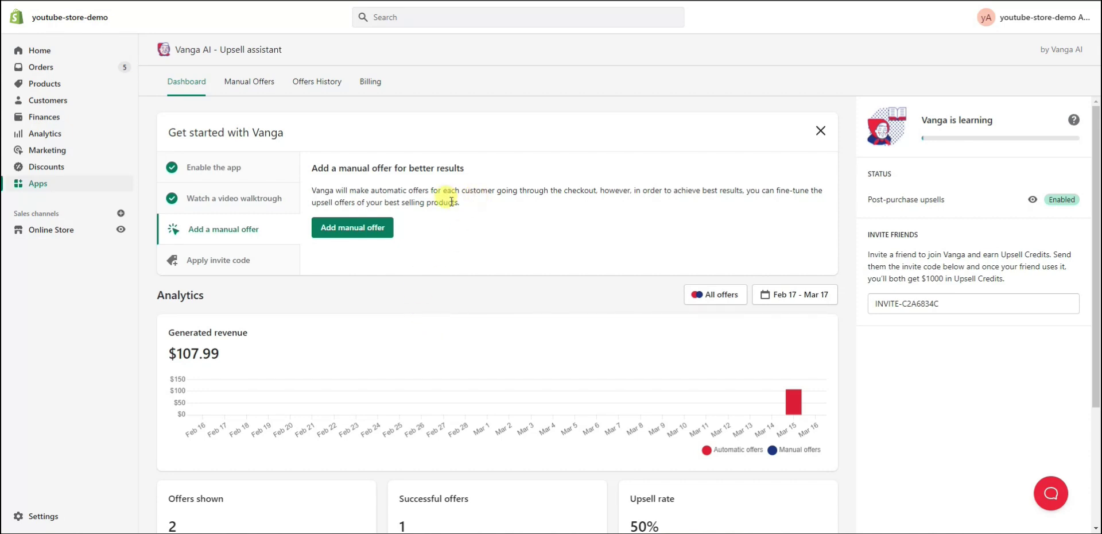
# Start a new manual offer from the Get started with Vanga panel.
pyautogui.click(358, 229)
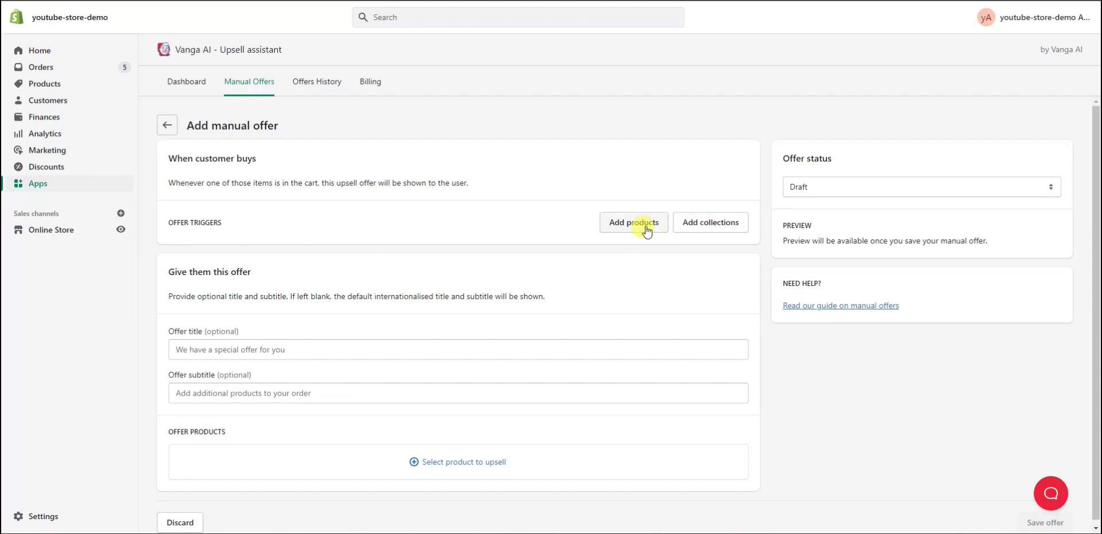
# Set Dress Shirt as the manual offer's trigger product.
pyautogui.click(606, 226)
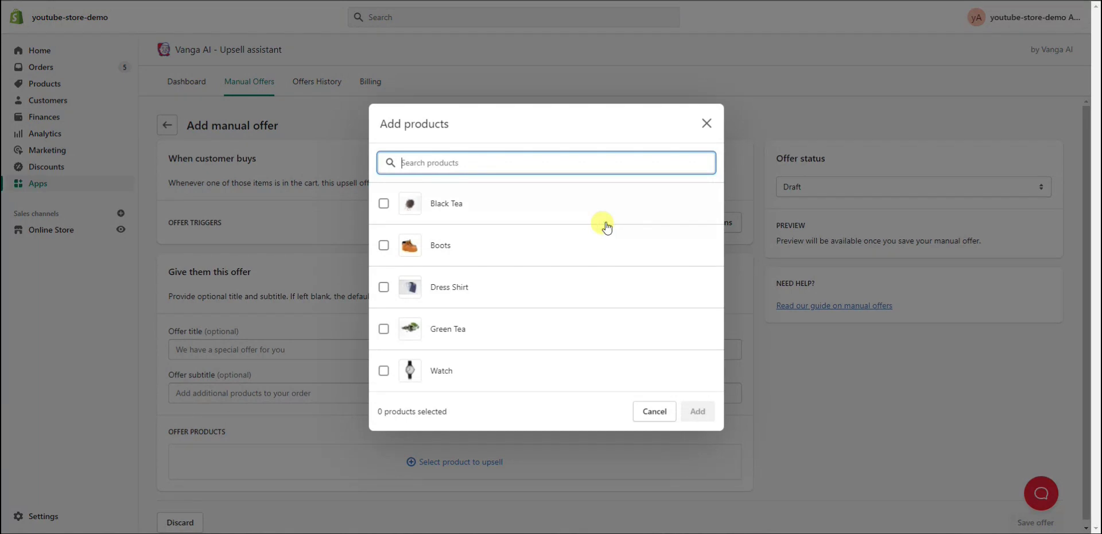
pyautogui.click(471, 294)
pyautogui.click(697, 411)
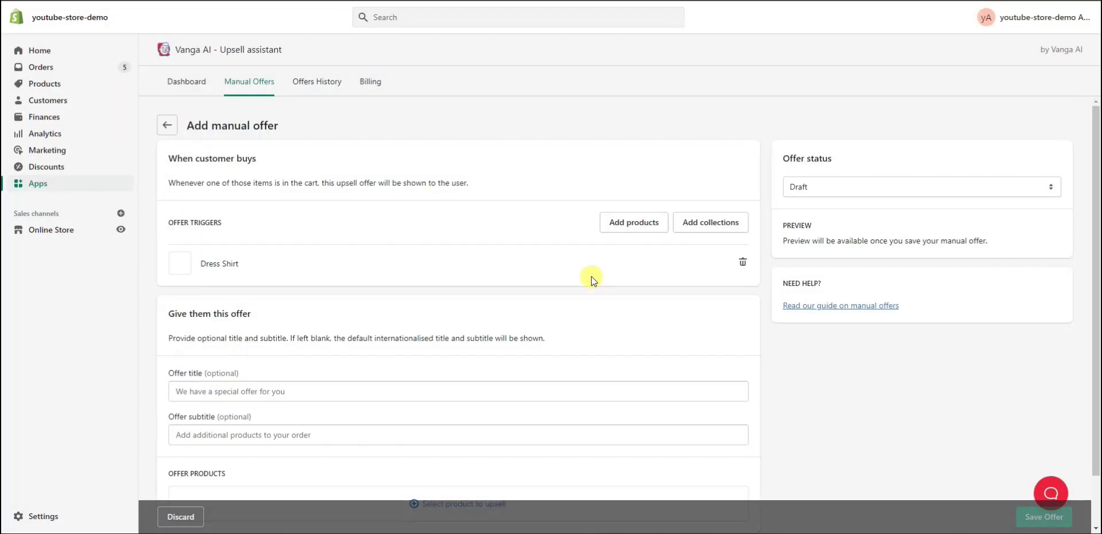
pyautogui.scroll(-1, 516, 284)
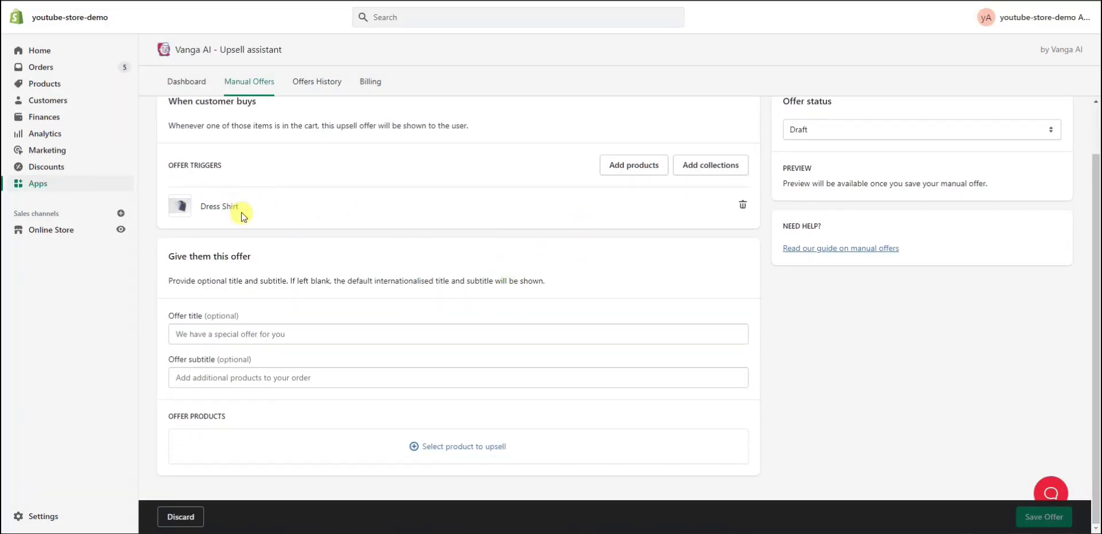
pyautogui.scroll(1, 280, 226)
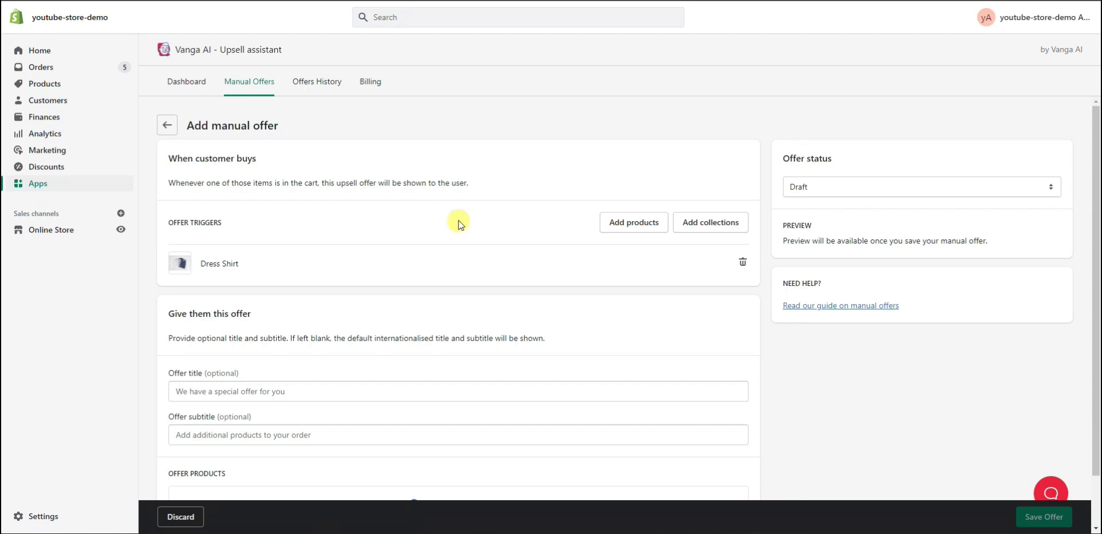
pyautogui.scroll(-1, 474, 231)
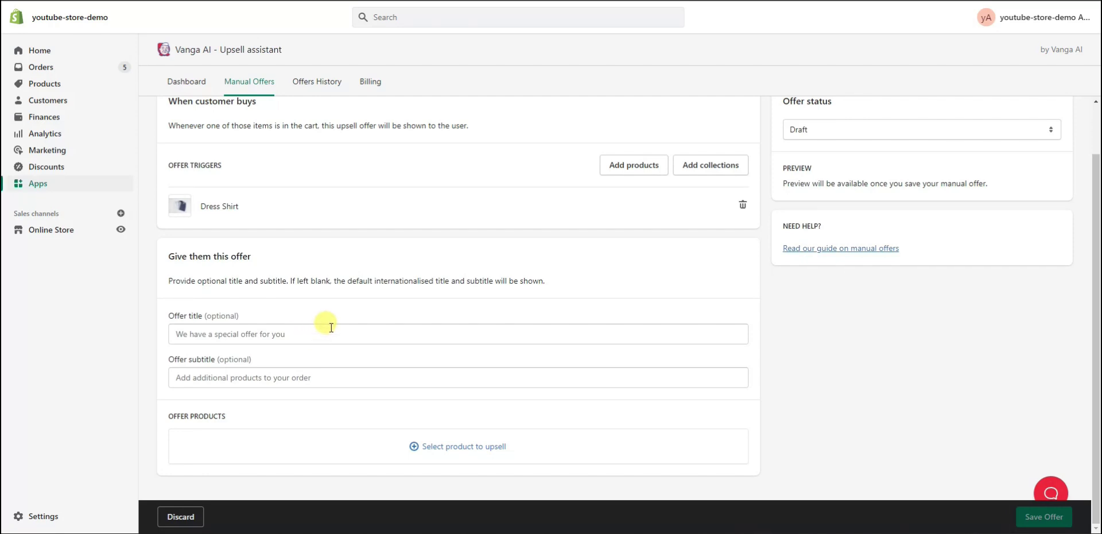
# Title the offer 'Get another shirt' and add Dress Shirt with all 12 variants as the offer product.
pyautogui.click(253, 338)
pyautogui.write('Get another shirt')
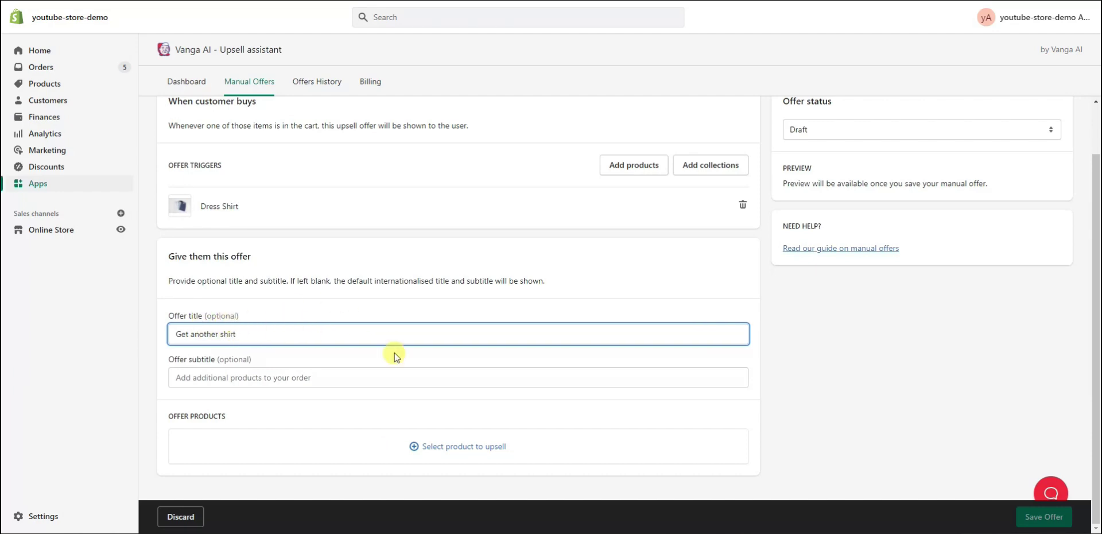
pyautogui.click(456, 447)
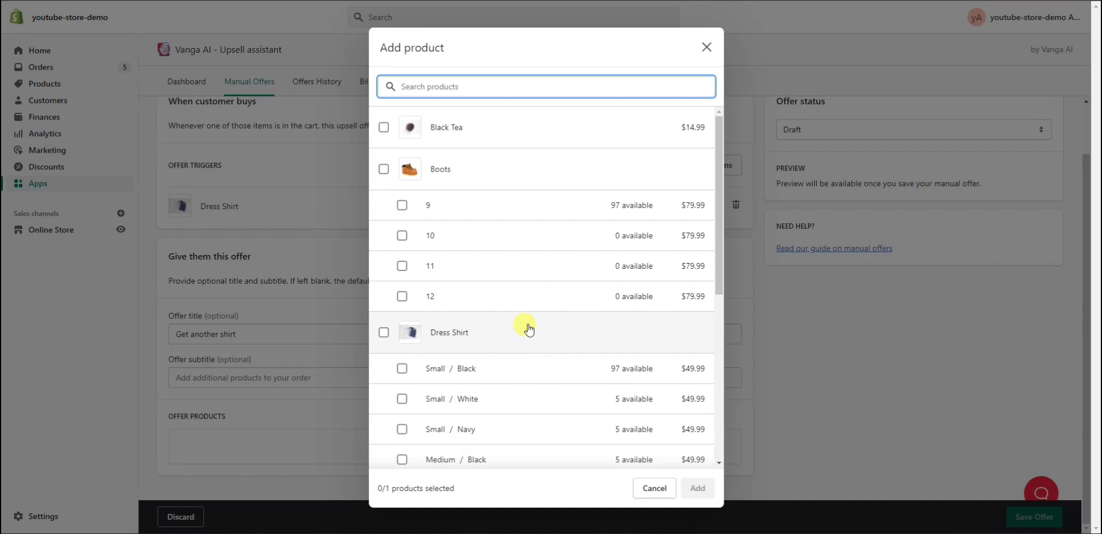
pyautogui.scroll(-1, 510, 332)
pyautogui.click(384, 279)
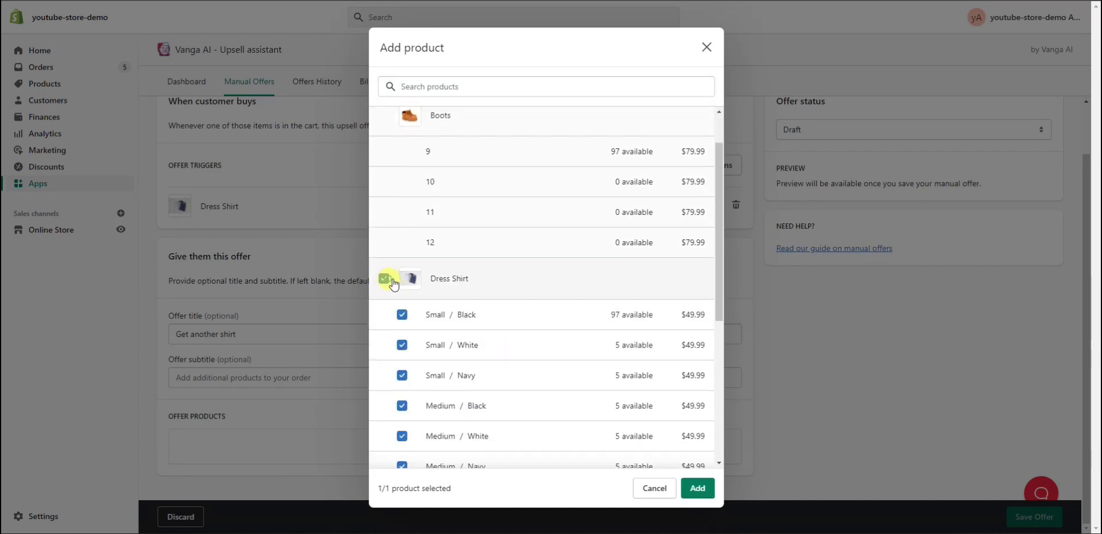
pyautogui.click(695, 488)
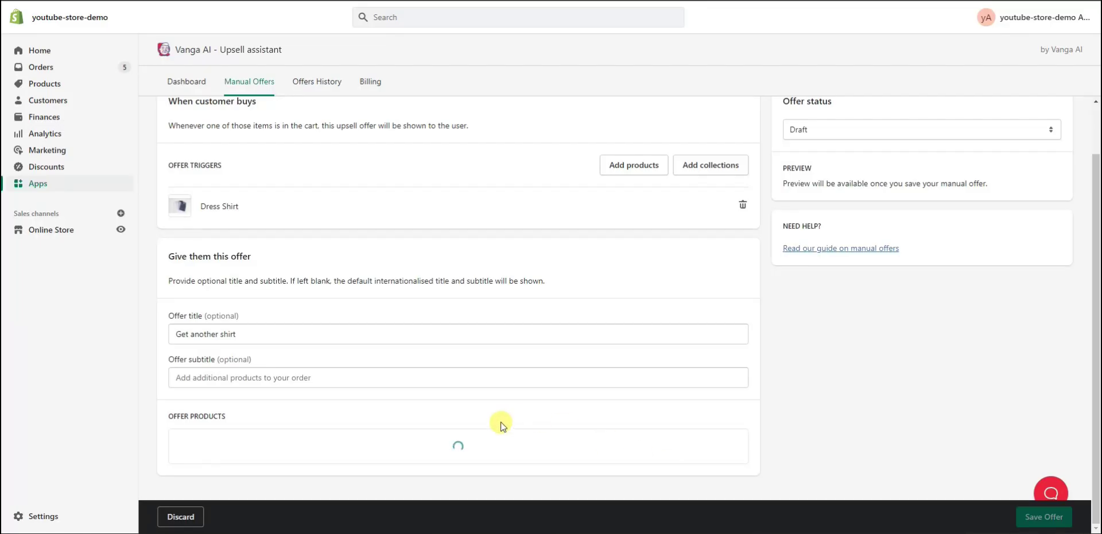
pyautogui.scroll(-2, 545, 367)
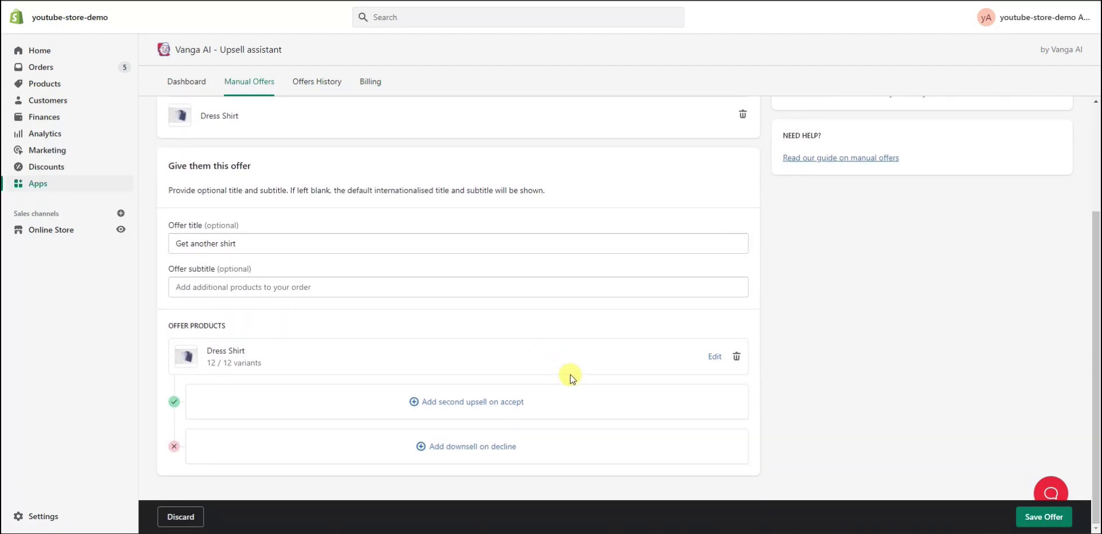
pyautogui.scroll(3, 551, 353)
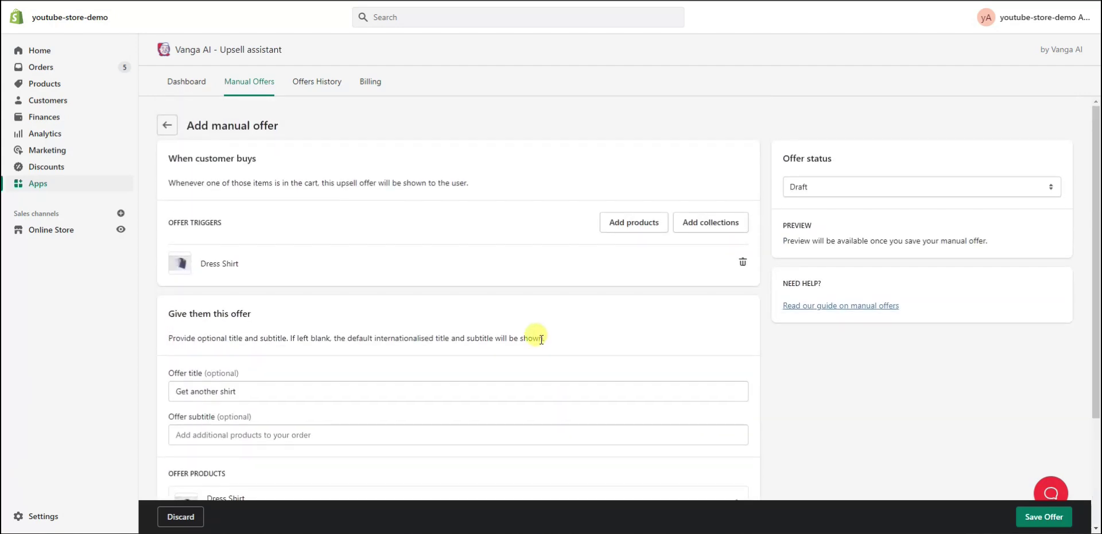
pyautogui.scroll(-1, 534, 337)
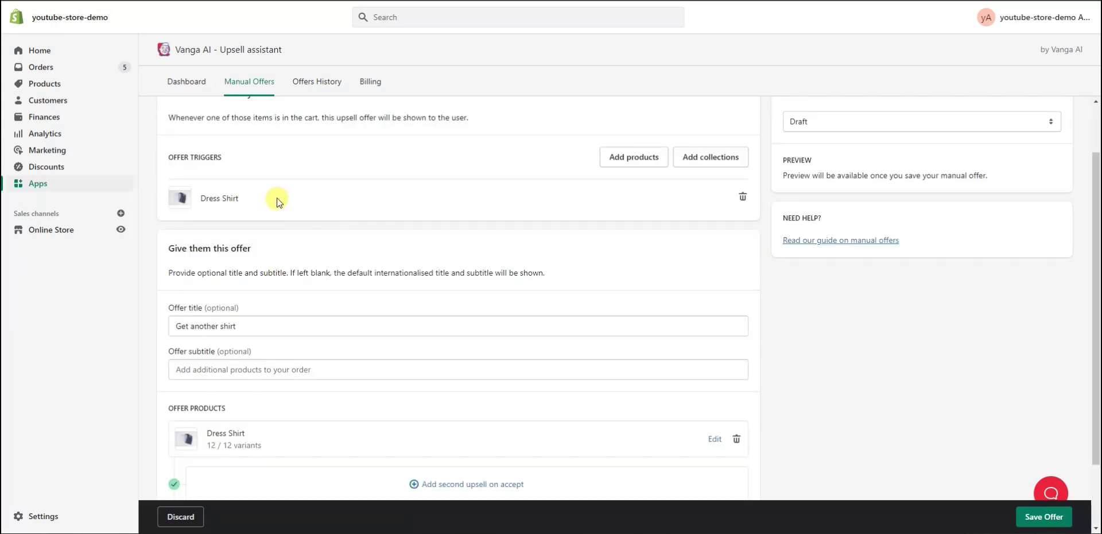
pyautogui.scroll(-2, 344, 224)
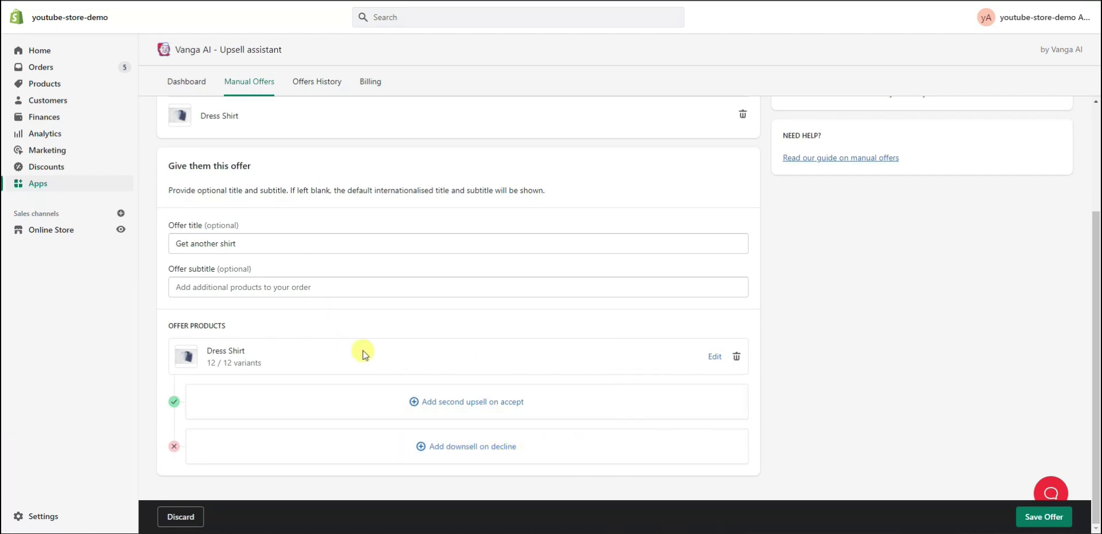
# Add Watch as the downsell shown when the upsell is declined.
pyautogui.click(518, 458)
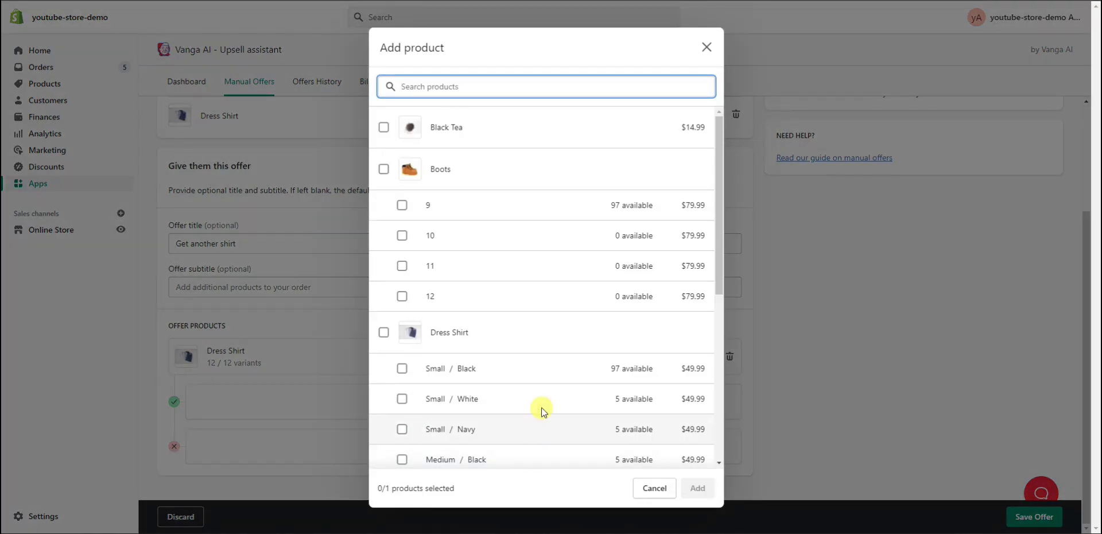
pyautogui.scroll(-6, 563, 360)
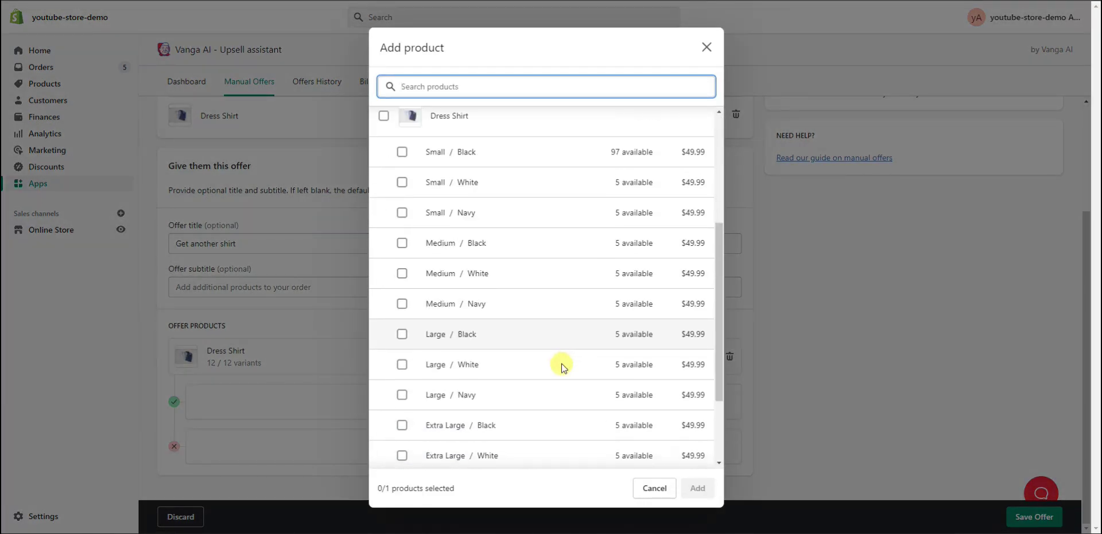
pyautogui.click(383, 447)
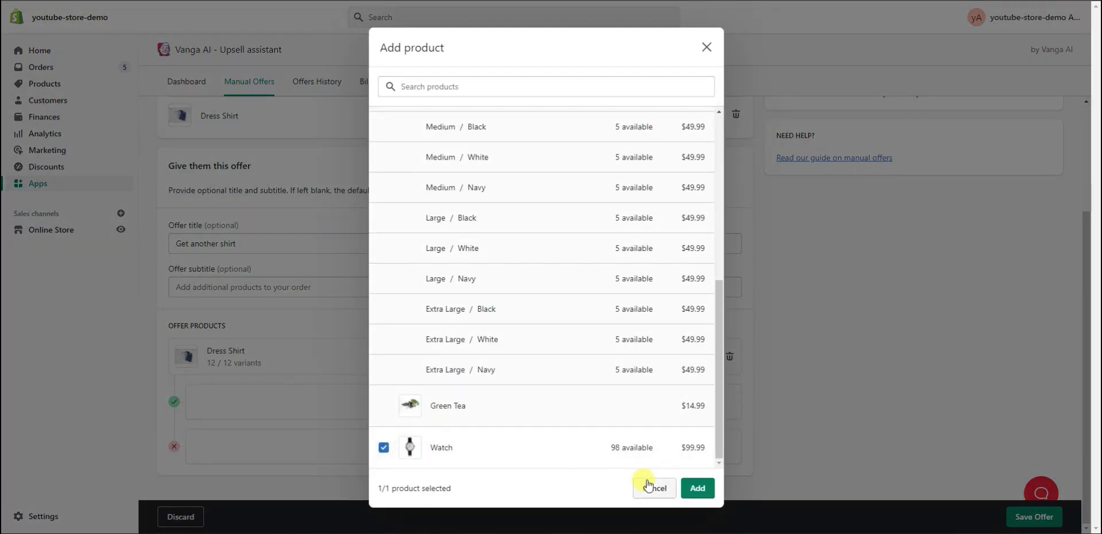
pyautogui.click(700, 488)
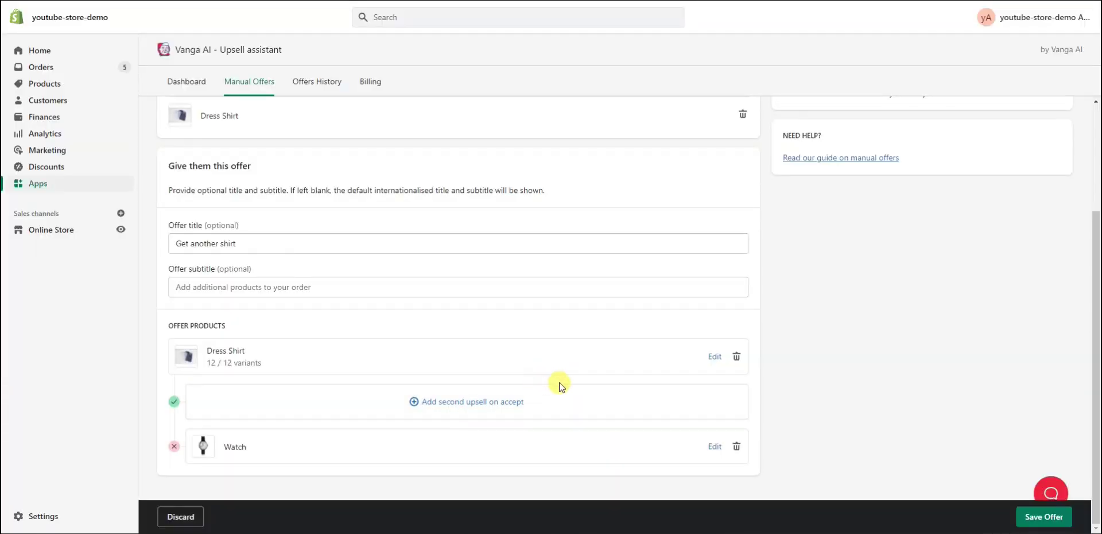
pyautogui.scroll(3, 573, 390)
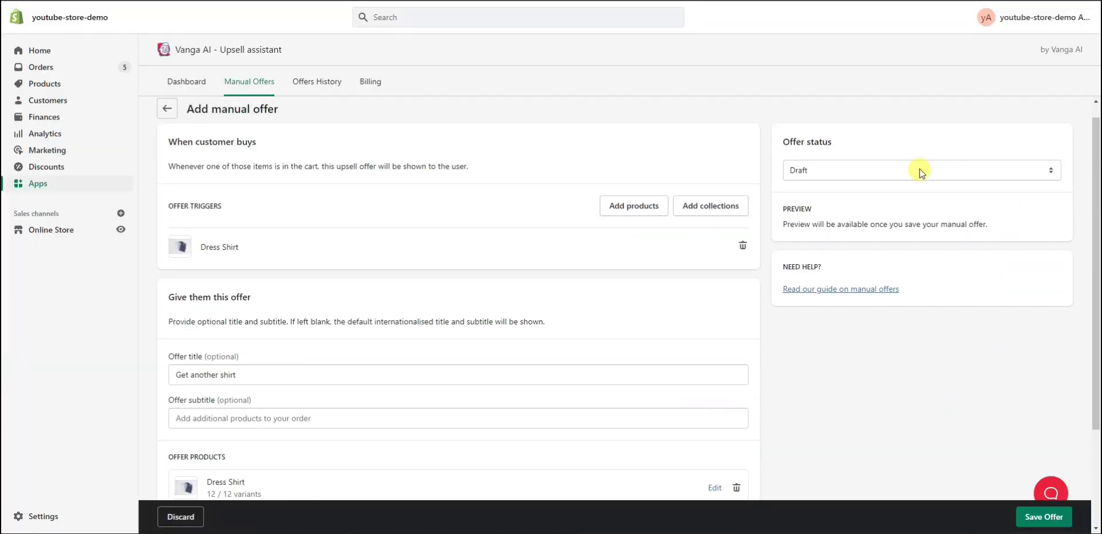
# Set the offer status to Active and save the manual offer.
pyautogui.click(973, 170)
pyautogui.click(941, 189)
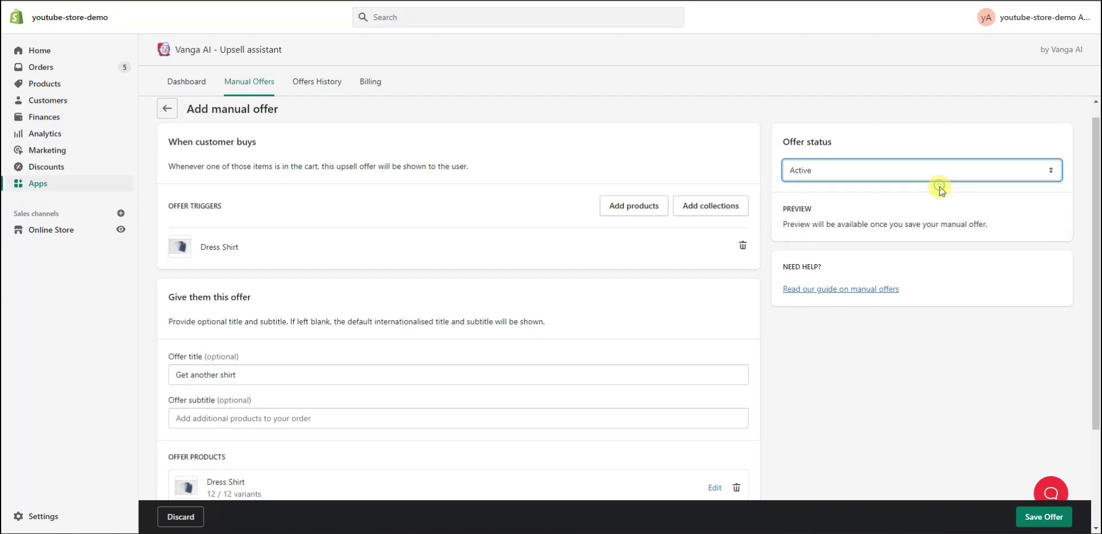
pyautogui.click(1019, 508)
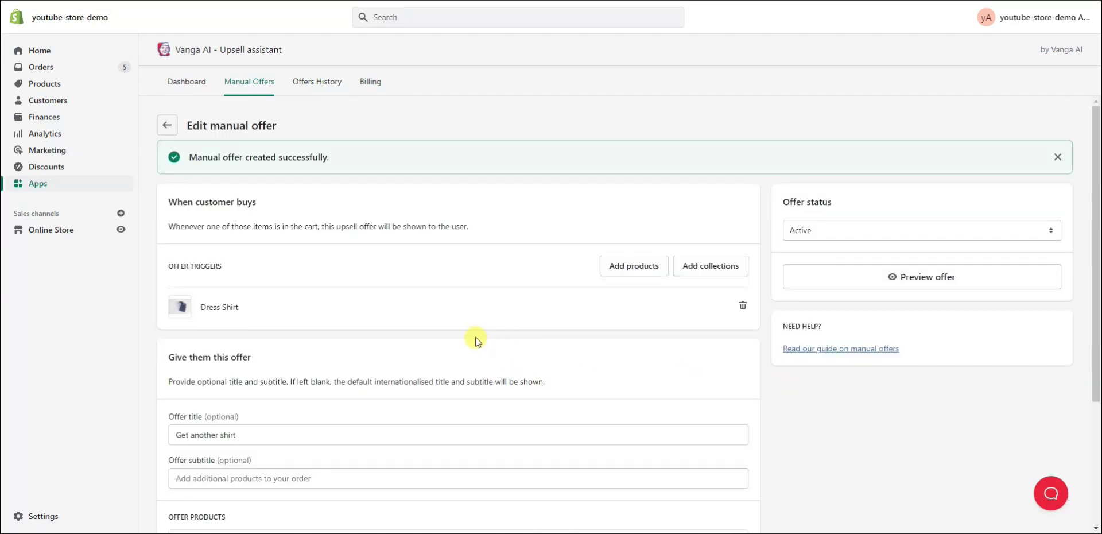
pyautogui.scroll(-1, 484, 341)
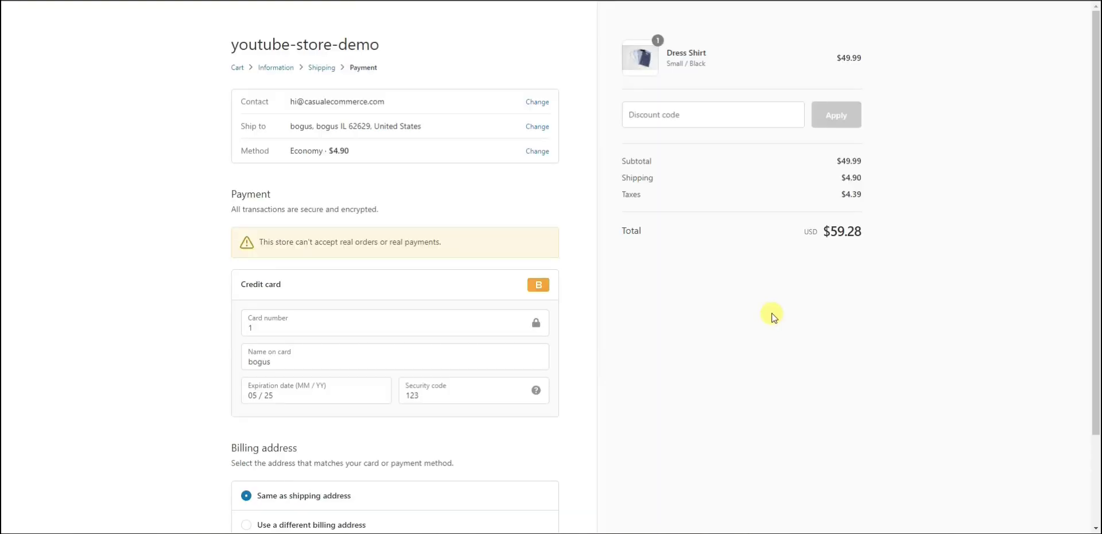
# Pay for a test Dress Shirt order, decline the upsell, and buy the $107.99 Watch downsell.
pyautogui.scroll(-2, 696, 379)
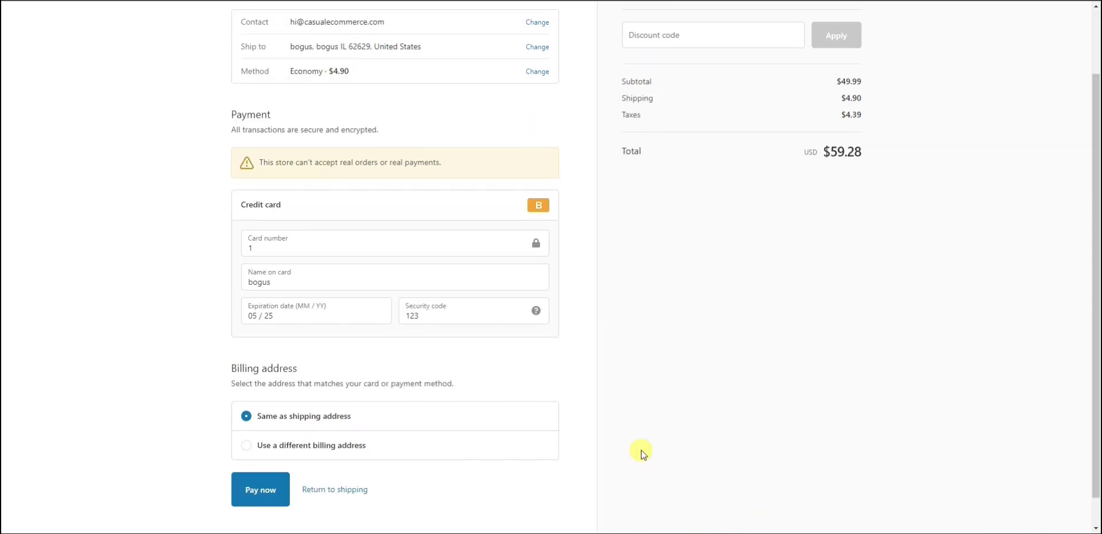
pyautogui.click(250, 492)
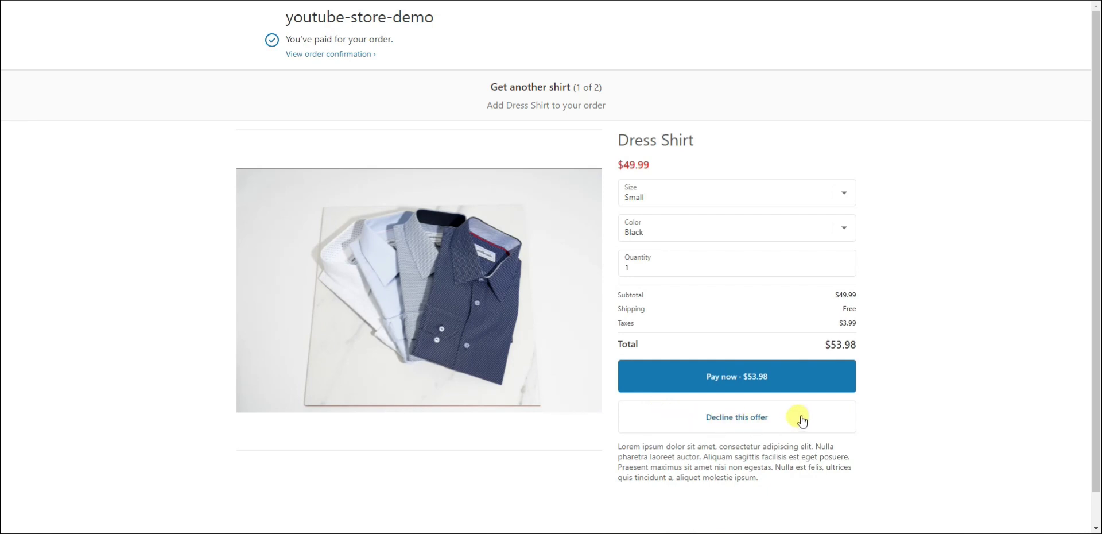
pyautogui.click(740, 418)
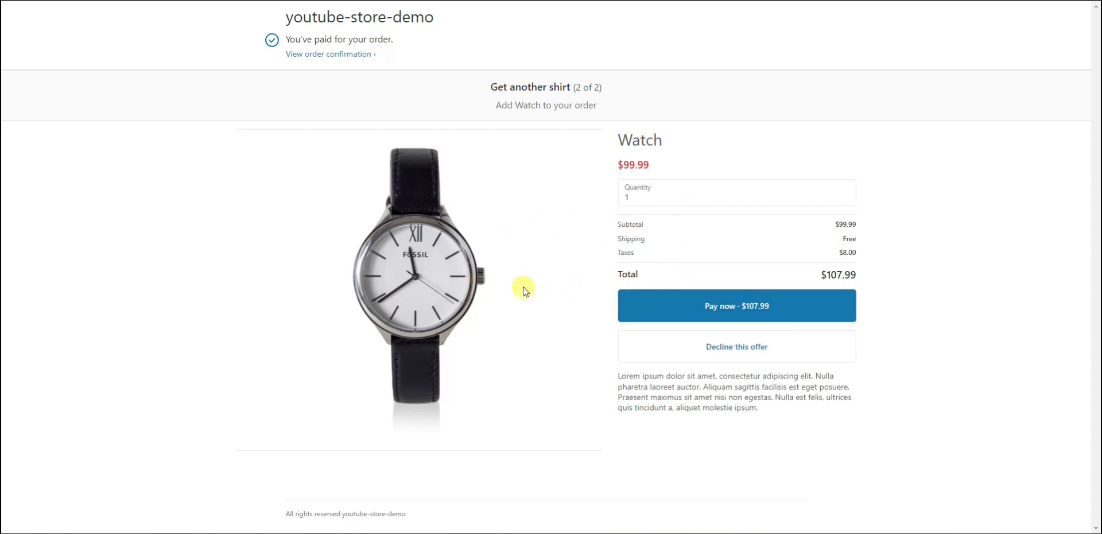
pyautogui.click(638, 310)
pyautogui.click(782, 305)
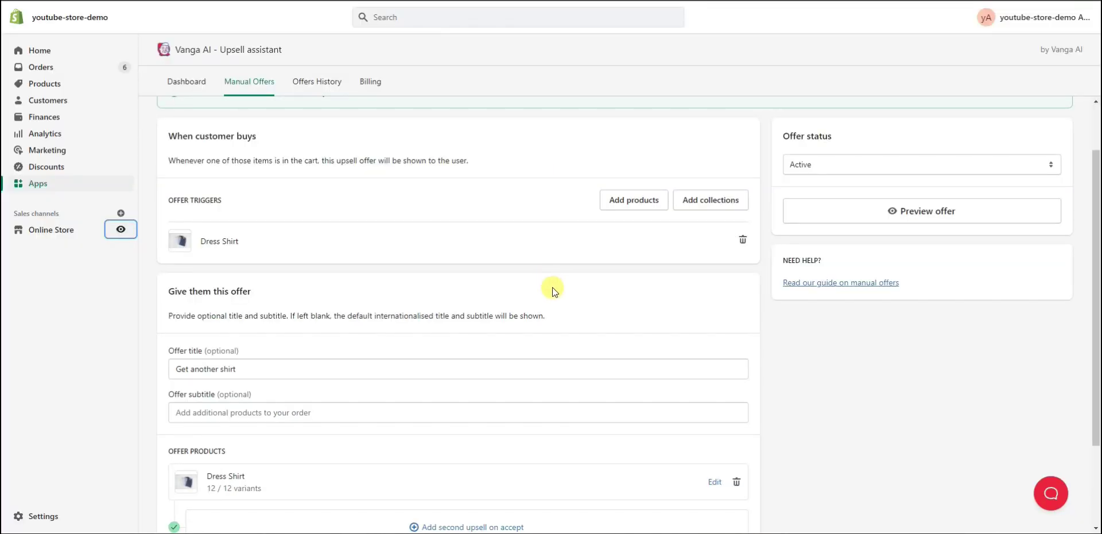
pyautogui.scroll(-2, 591, 303)
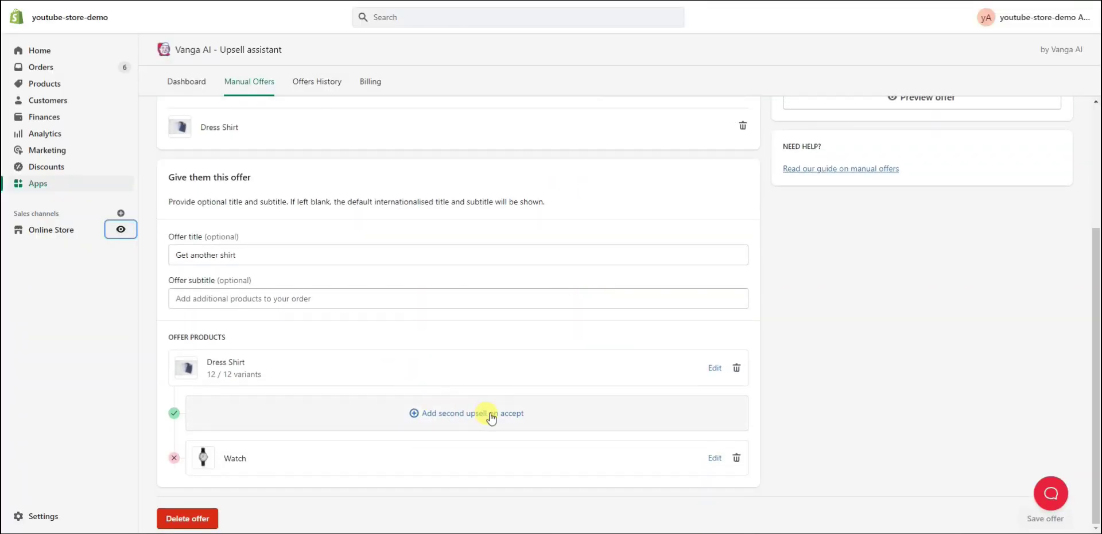
pyautogui.scroll(3, 486, 417)
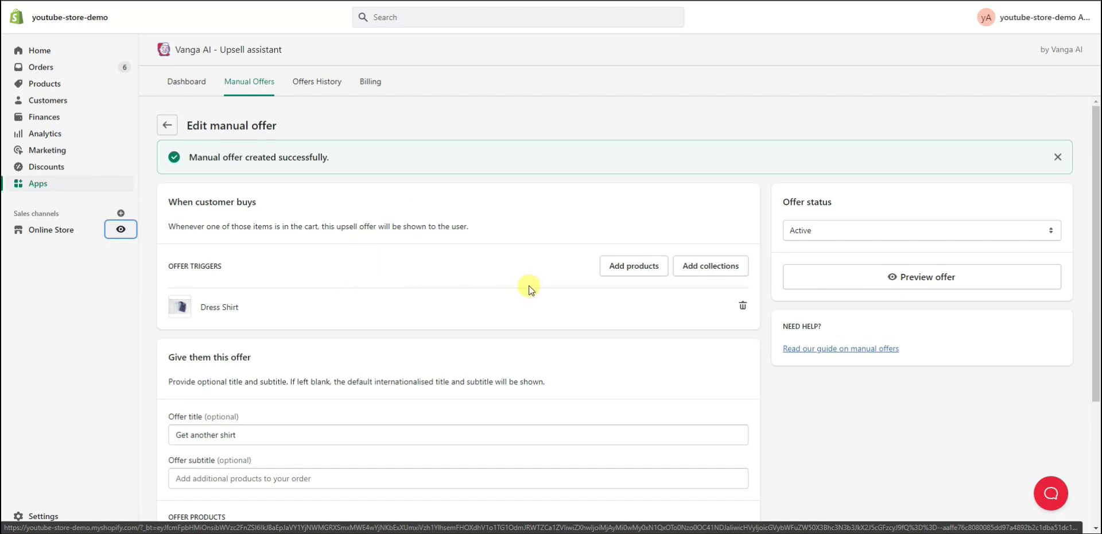
# Review the Offers History, then go to the Billing page showing Free Plan with $1,000 credits.
pyautogui.click(315, 97)
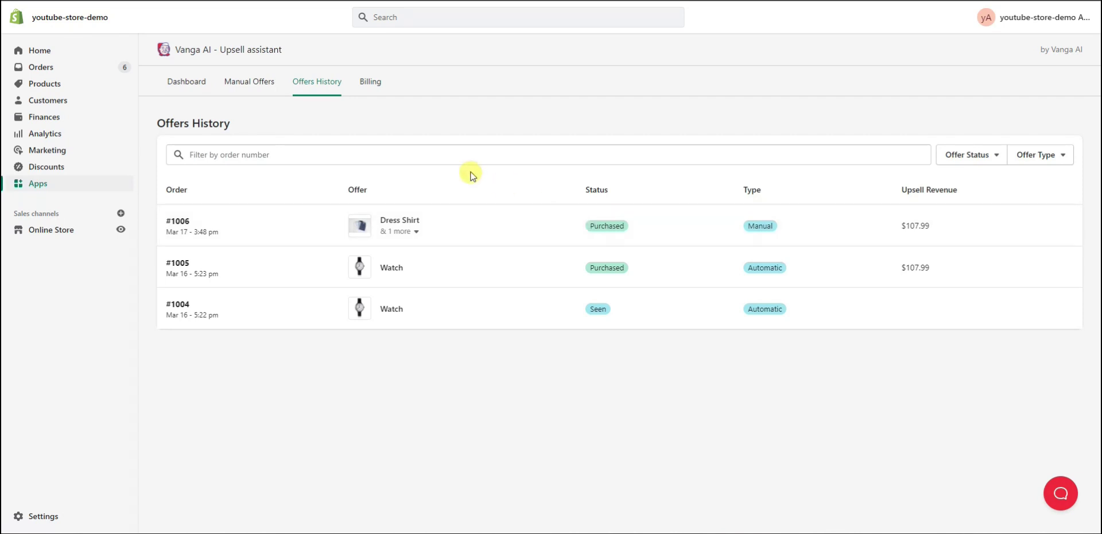
pyautogui.click(378, 97)
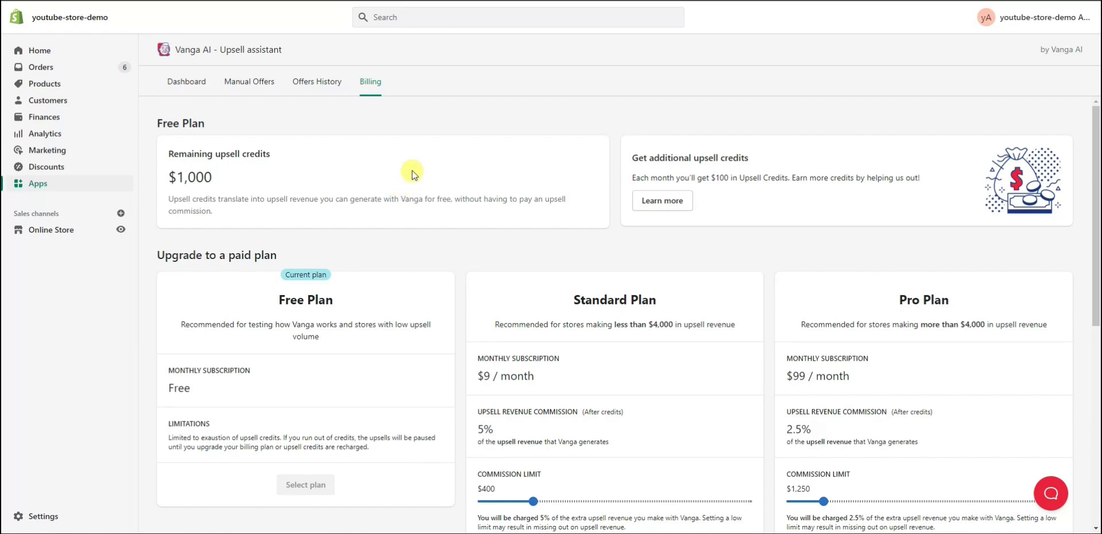
pyautogui.scroll(-1, 435, 212)
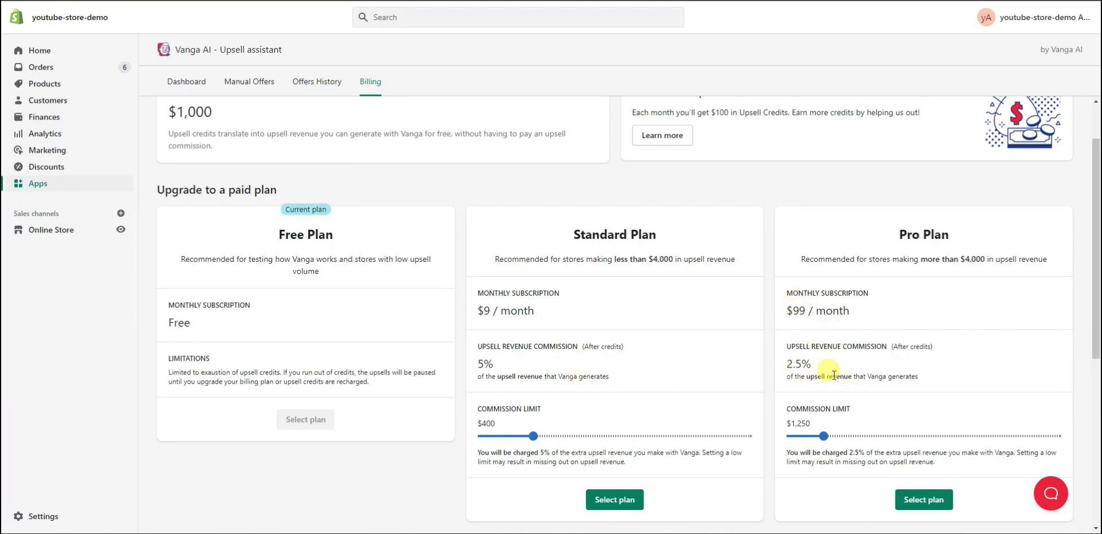
pyautogui.scroll(-1, 821, 370)
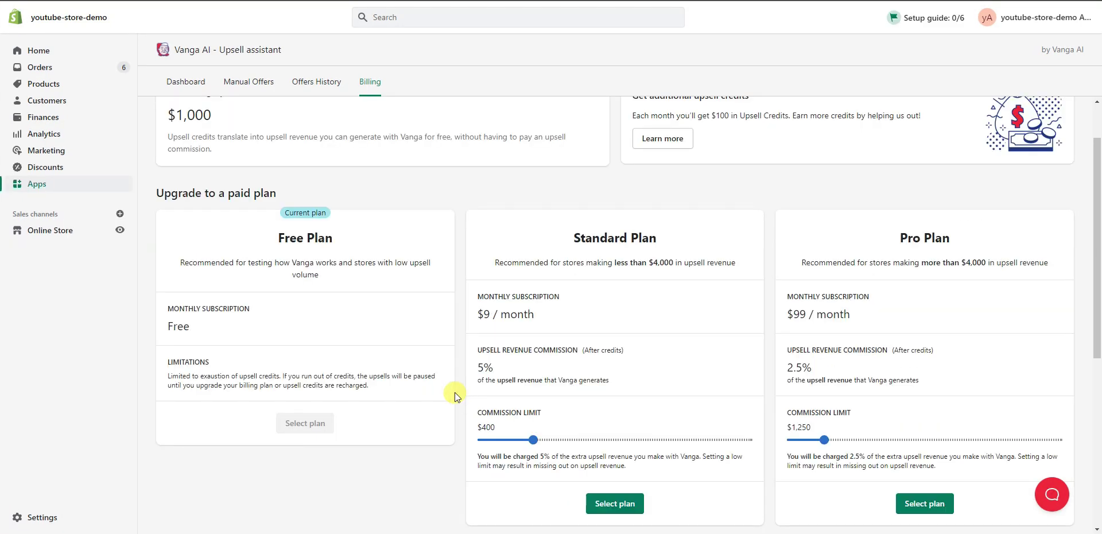
pyautogui.scroll(1, 419, 284)
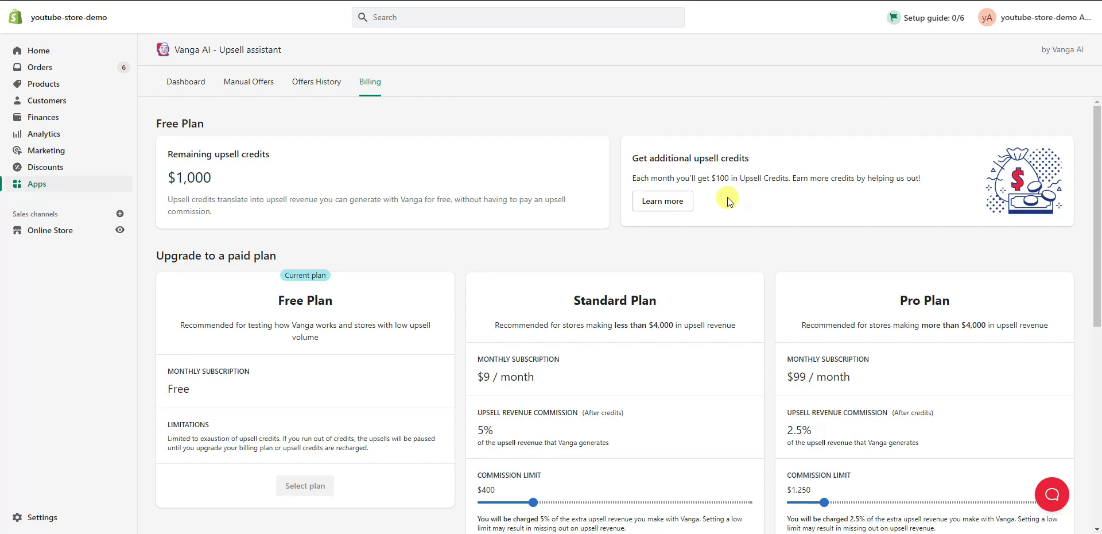
# Enter and apply the invitation code under Learn more, raising upsell credits to $2,000.
pyautogui.click(682, 201)
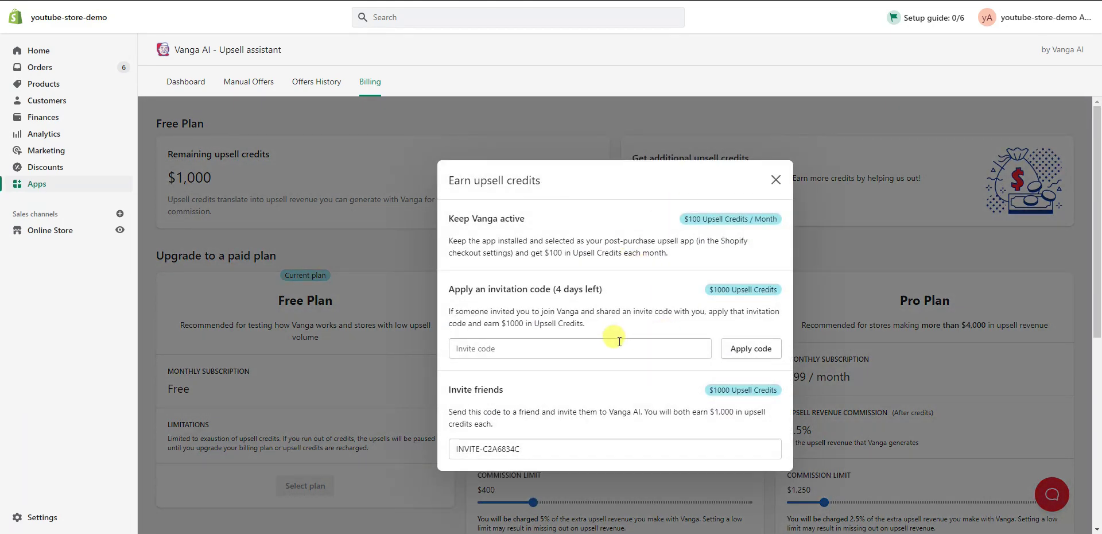
pyautogui.click(623, 342)
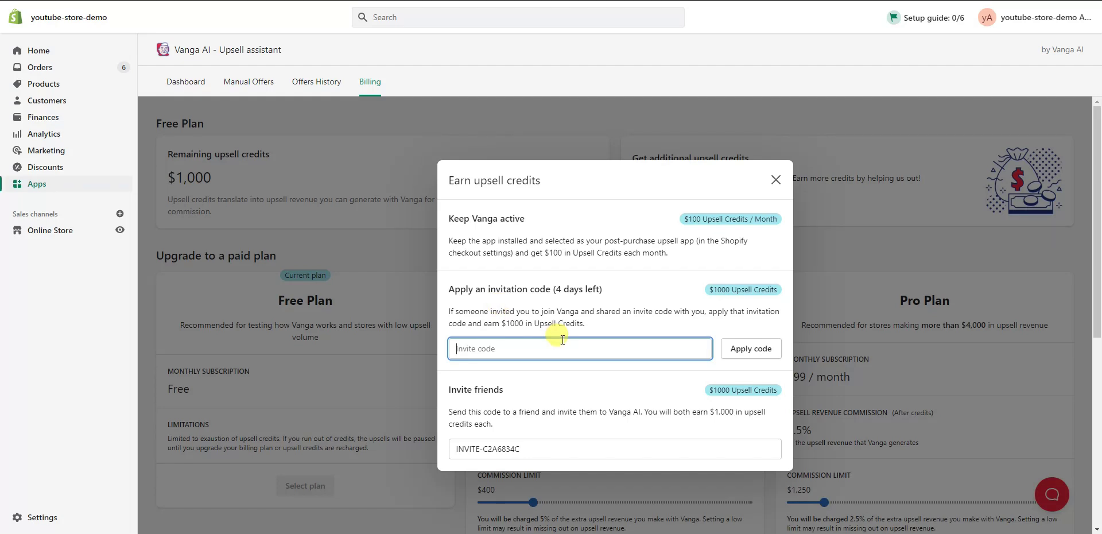
pyautogui.write('CASUALECOMMERCE')
pyautogui.click(752, 352)
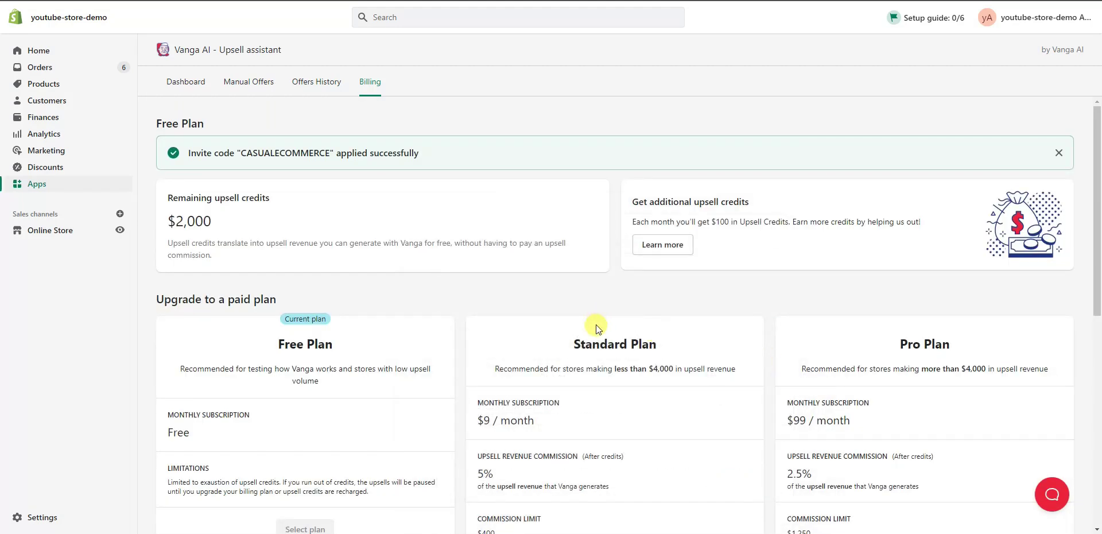